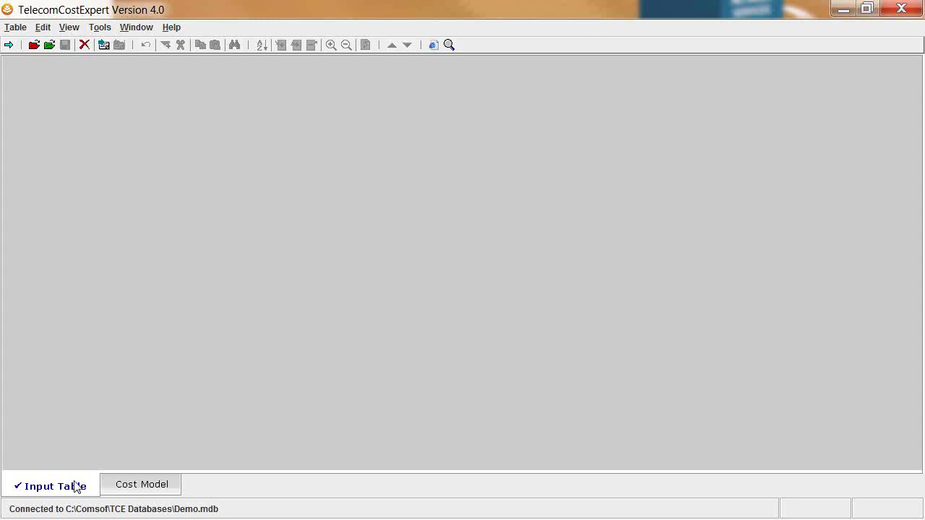
Open the FAC cost model DEMO_MOBILE v0 from the DEMO_MOBILE workspace.
{"action": "left_click", "coordinate": [132, 486]}
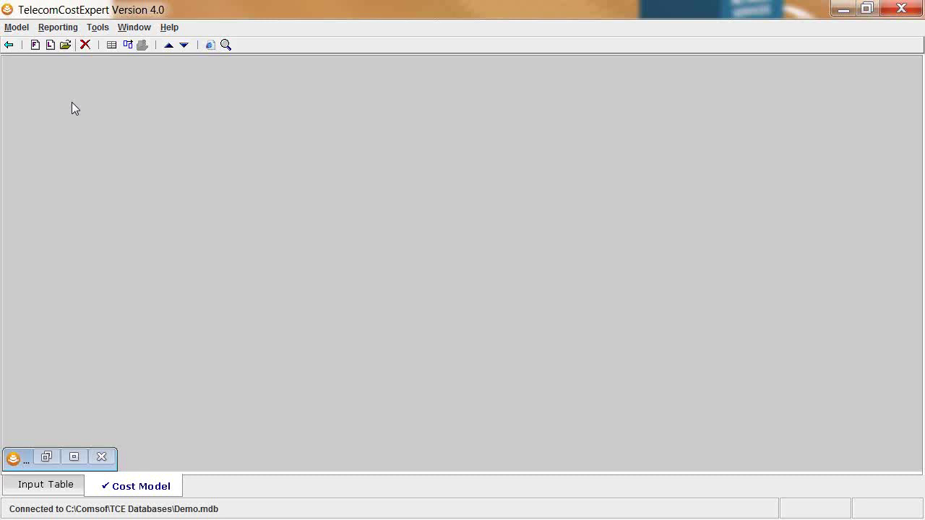
{"action": "left_click", "coordinate": [65, 45]}
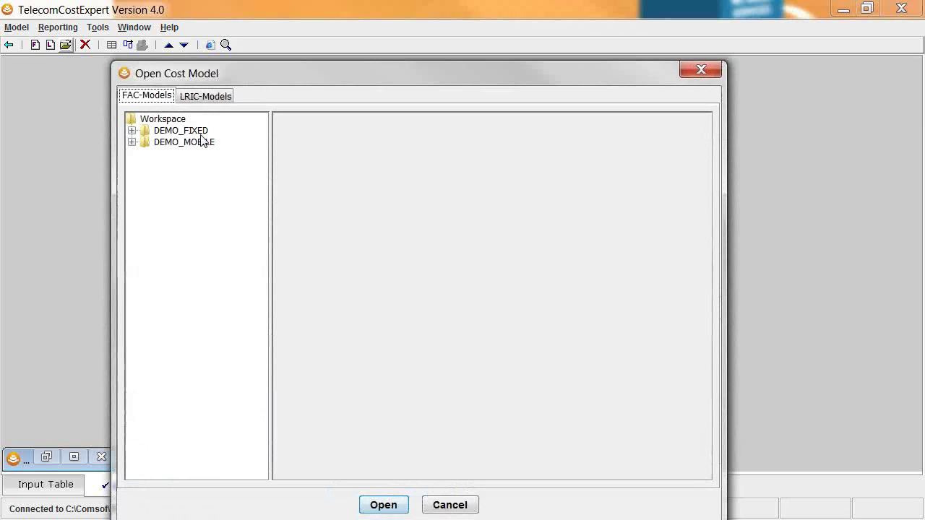
{"action": "left_click", "coordinate": [203, 147]}
{"action": "double_click", "coordinate": [202, 148]}
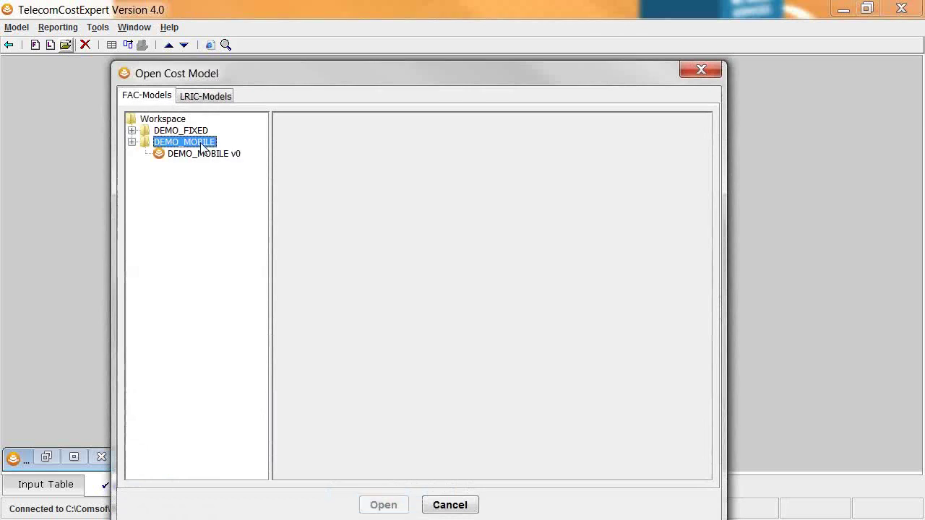
{"action": "left_click", "coordinate": [208, 154]}
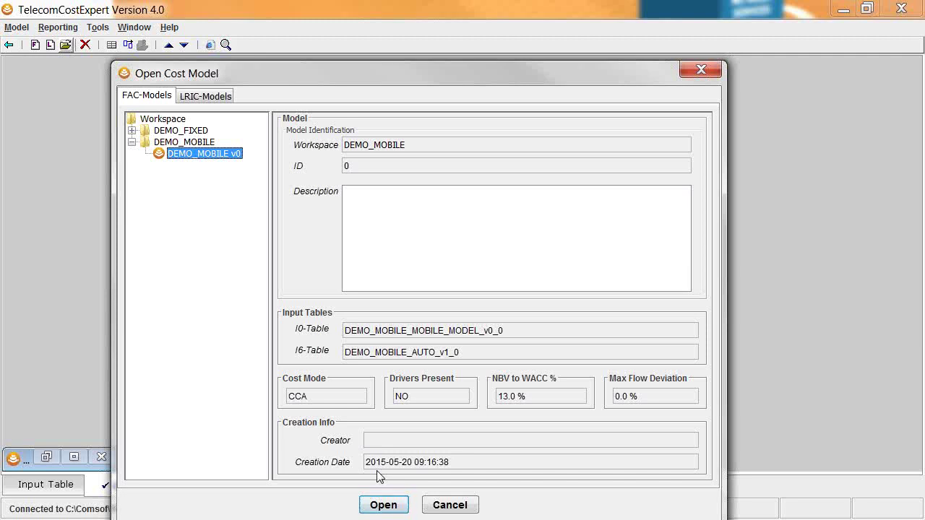
{"action": "left_click", "coordinate": [384, 504]}
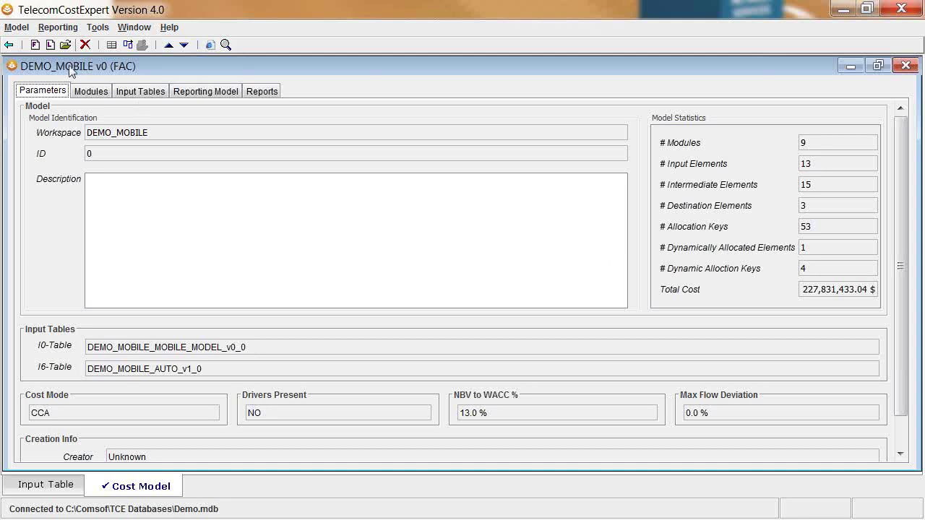
Display the model's modules in Full Graphical View and reposition the END_USER_SERVICES module lower in the diagram.
{"action": "left_click", "coordinate": [98, 94]}
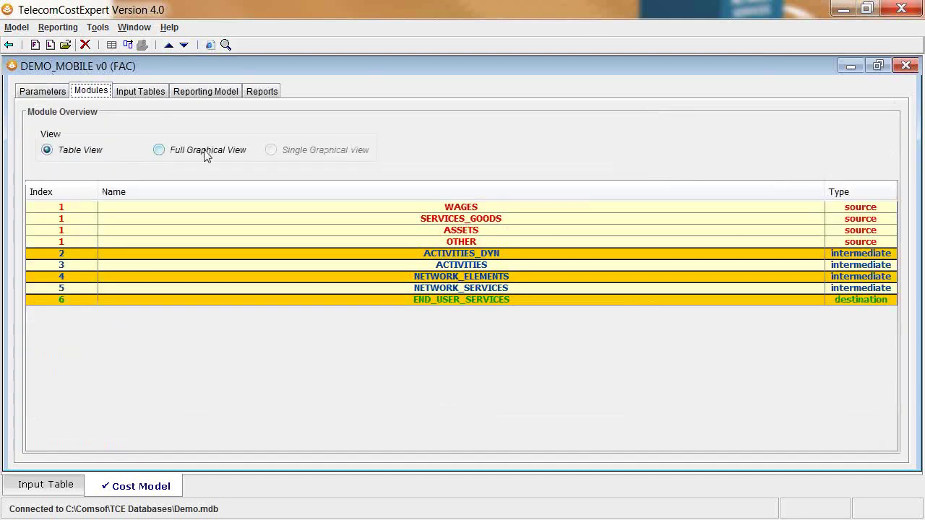
{"action": "left_click", "coordinate": [206, 152]}
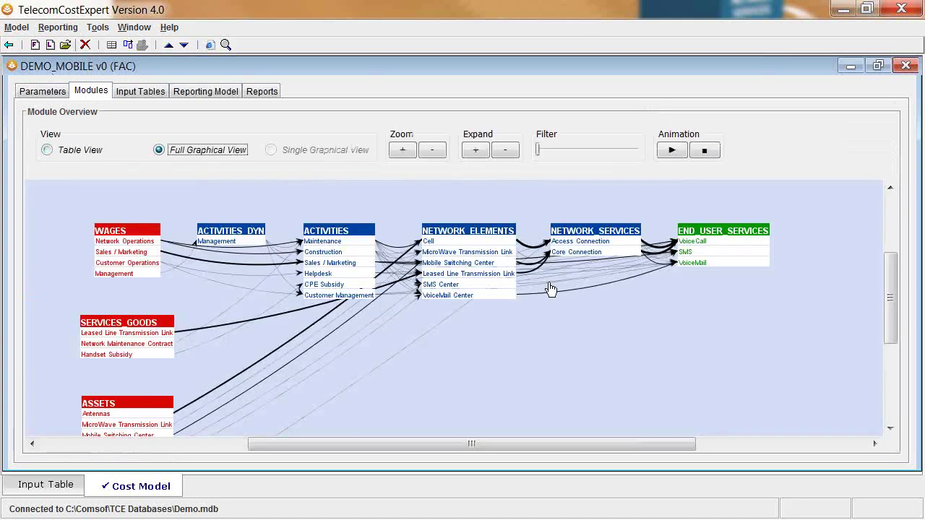
{"action": "left_click_drag", "start_coordinate": [890, 298], "coordinate": [891, 309]}
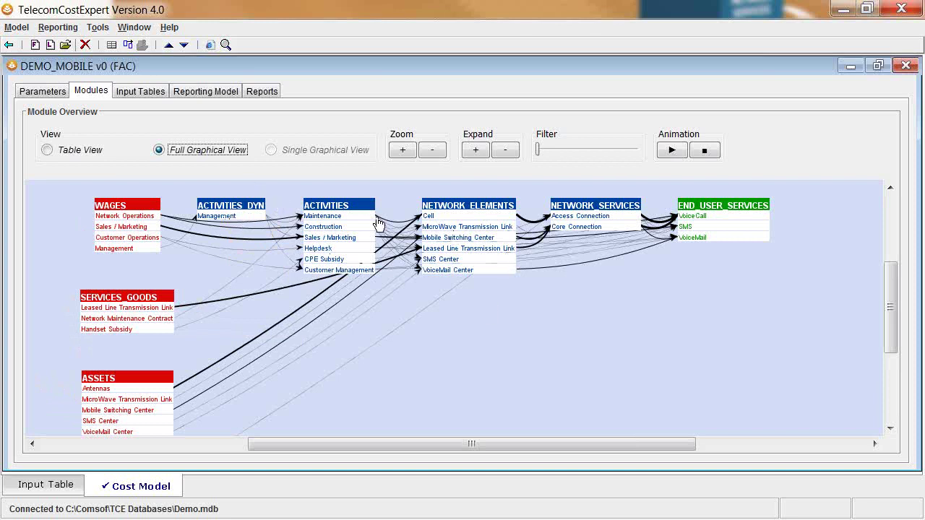
{"action": "left_click_drag", "start_coordinate": [721, 212], "coordinate": [754, 281]}
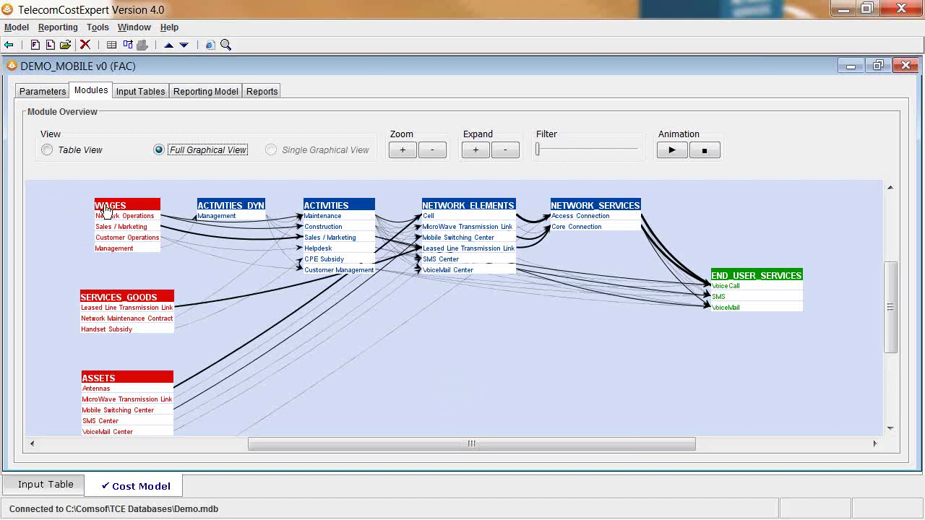
Check the costs of the WAGES module, its Network Operations element, and the Sales / Marketing flow from WAGES to ACTIVITIES.
{"action": "right_click", "coordinate": [128, 208]}
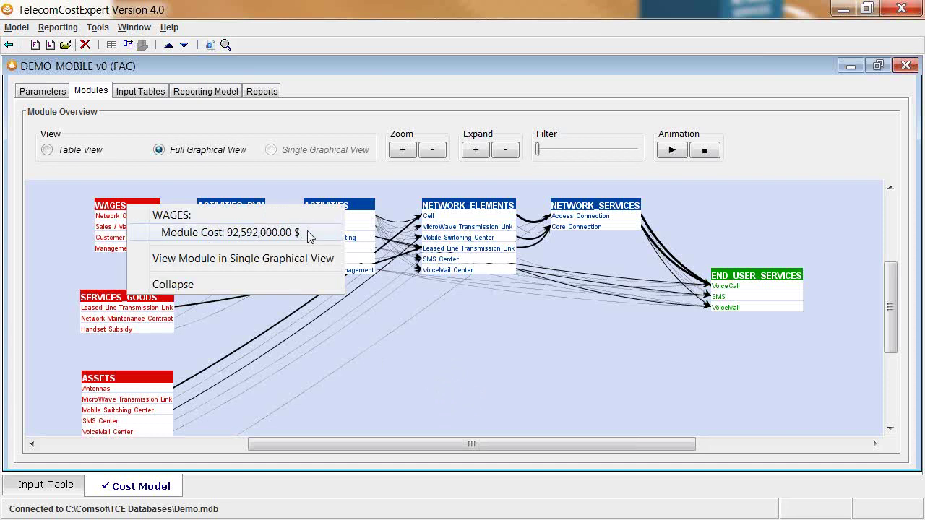
{"action": "left_click", "coordinate": [68, 245]}
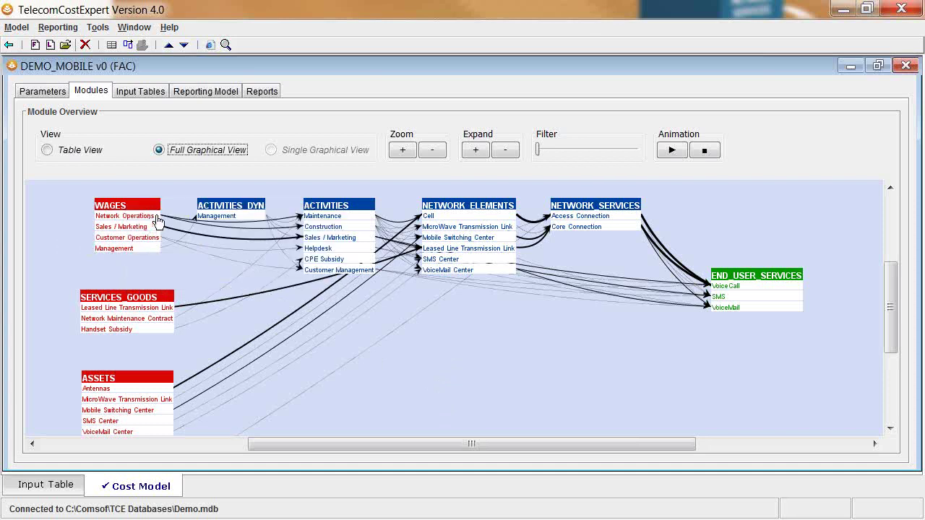
{"action": "right_click", "coordinate": [153, 220]}
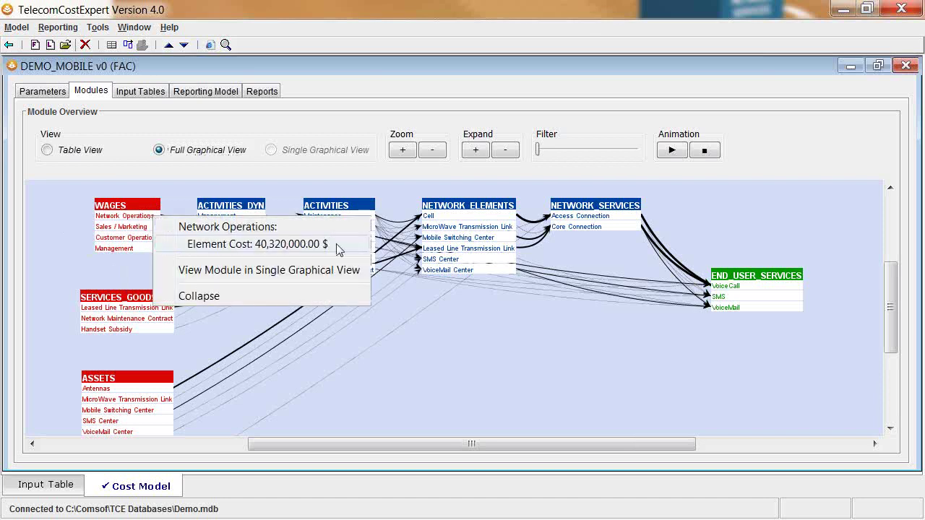
{"action": "left_click", "coordinate": [399, 382]}
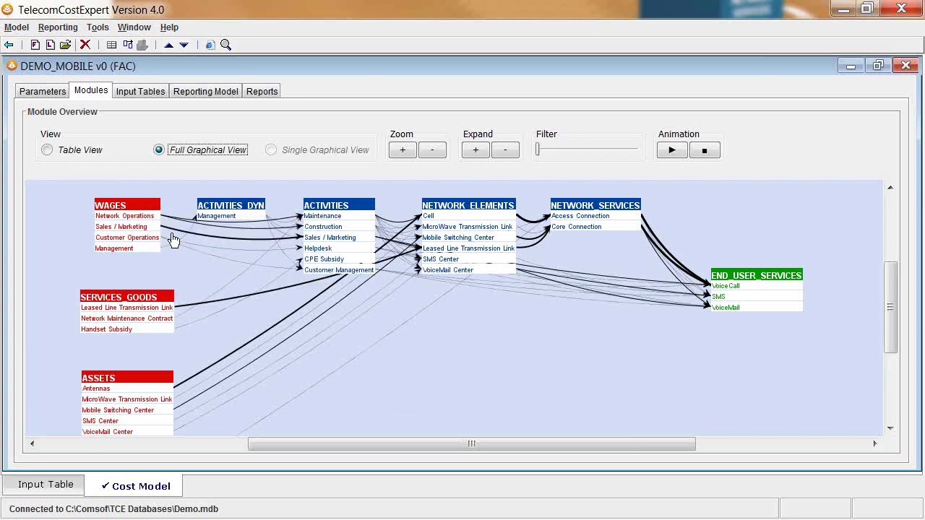
{"action": "mouse_move", "coordinate": [253, 246]}
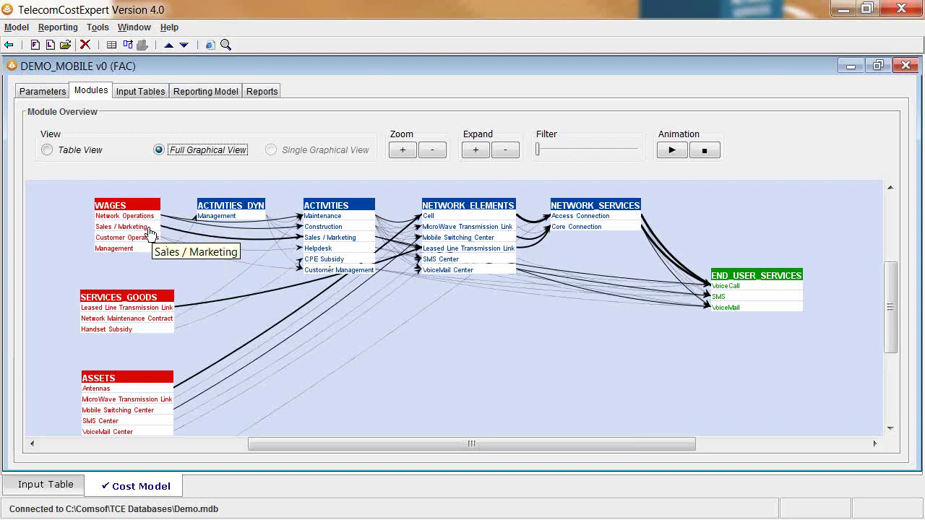
{"action": "left_click", "coordinate": [228, 240]}
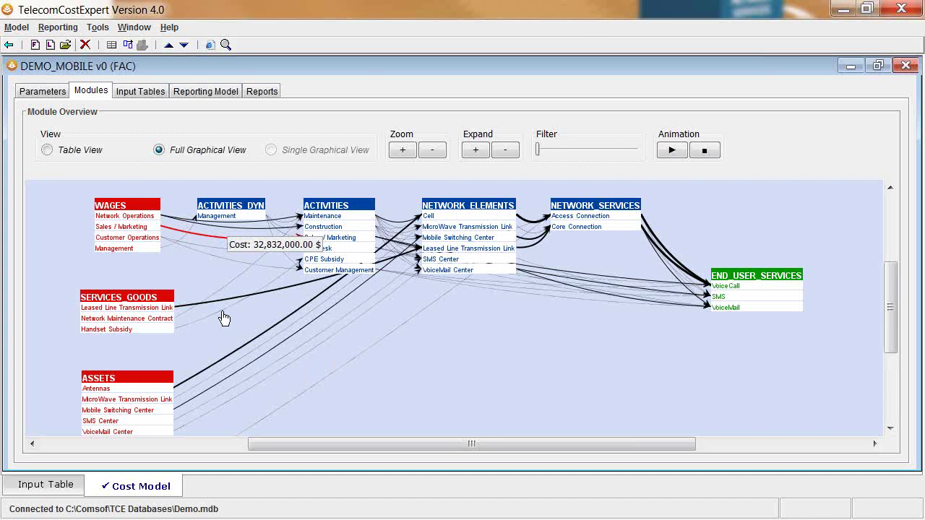
{"action": "left_click", "coordinate": [289, 303]}
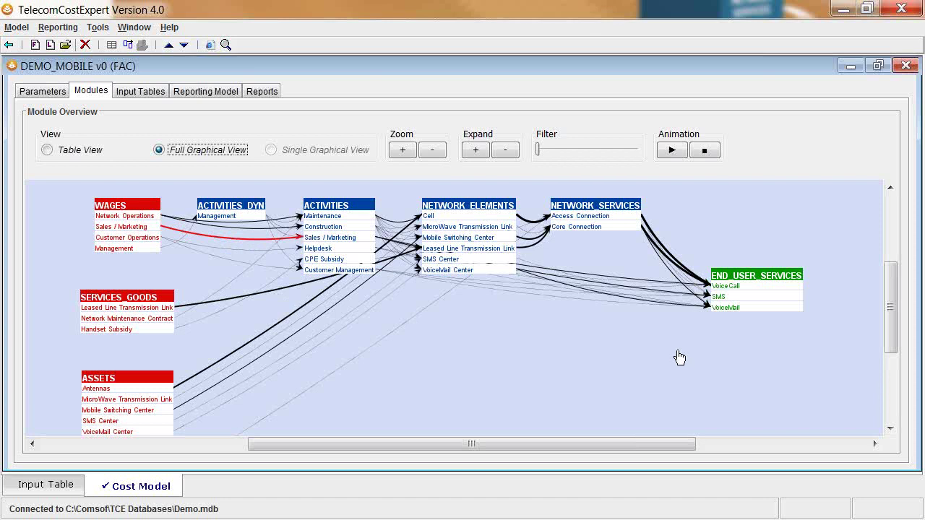
Raise the diagram's filter to about halfway so that only the largest cost flows are shown.
{"action": "left_click_drag", "start_coordinate": [539, 149], "coordinate": [592, 160]}
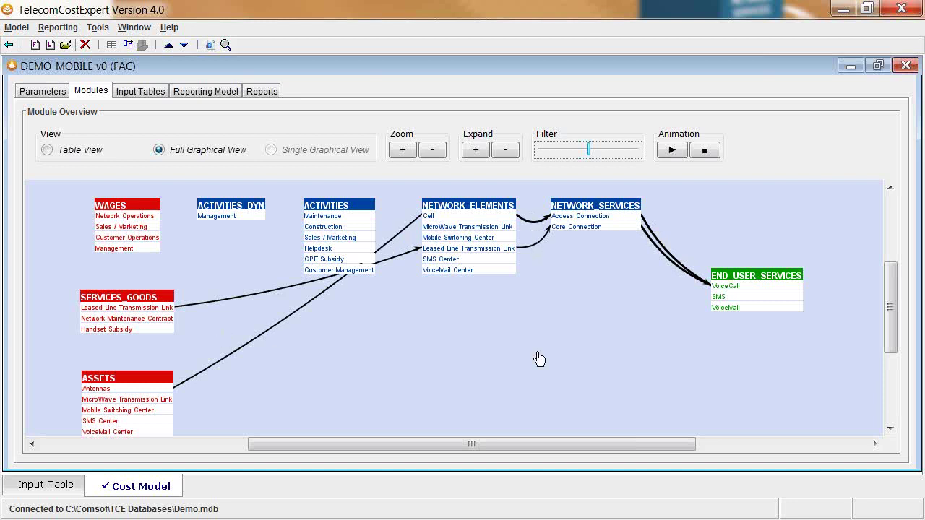
{"action": "mouse_move", "coordinate": [571, 273]}
Start a new report without a template and choose Cost Overview as the report type.
{"action": "left_click", "coordinate": [261, 92]}
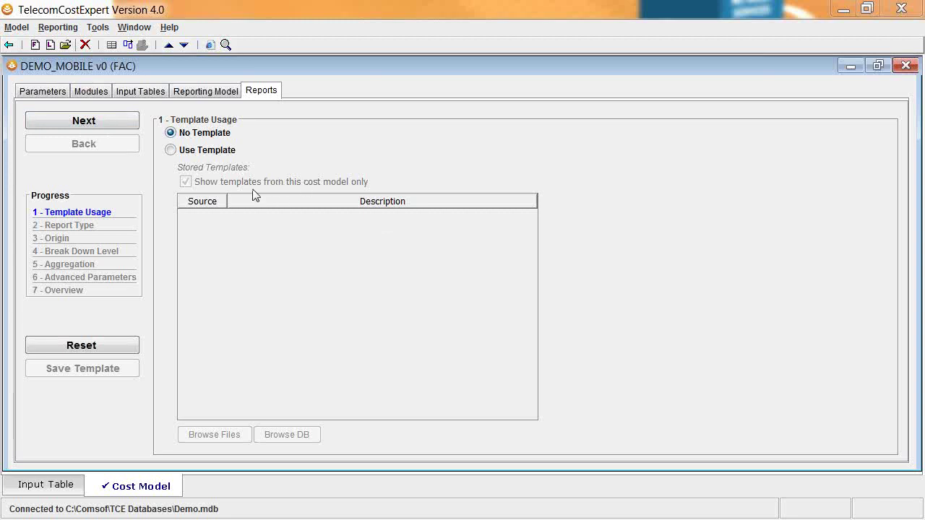
{"action": "left_click", "coordinate": [124, 123]}
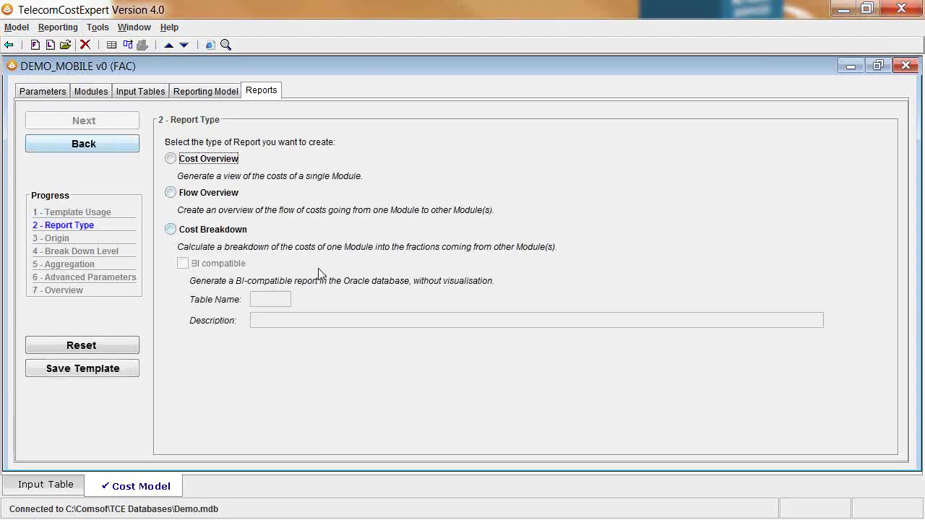
{"action": "left_click", "coordinate": [221, 160]}
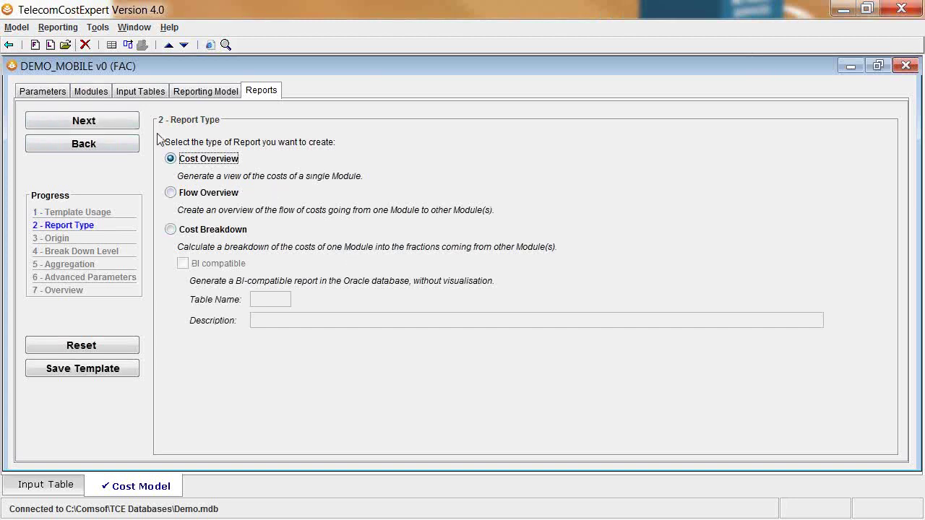
{"action": "left_click", "coordinate": [120, 124]}
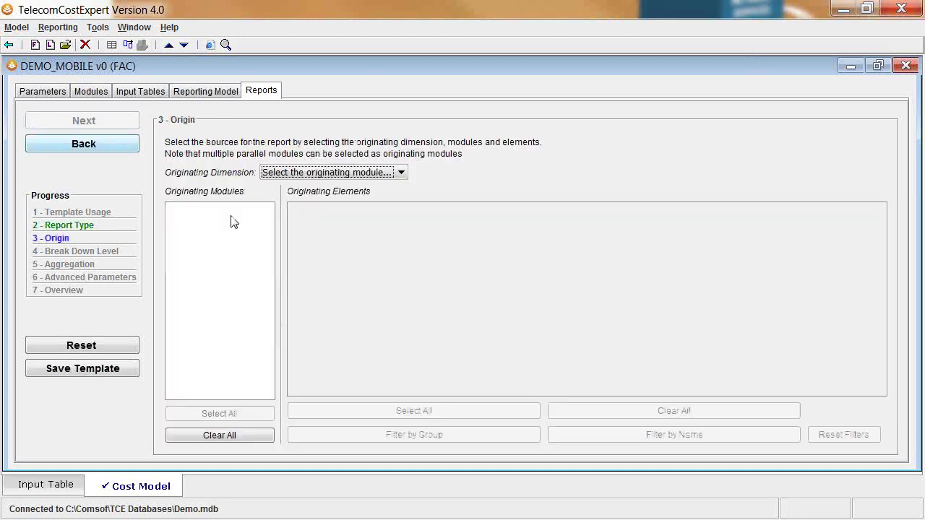
Set the report's originating dimension to Sources and include all five elements of the ASSETS module, from Antennas to VoiceMail Center.
{"action": "left_click", "coordinate": [401, 178]}
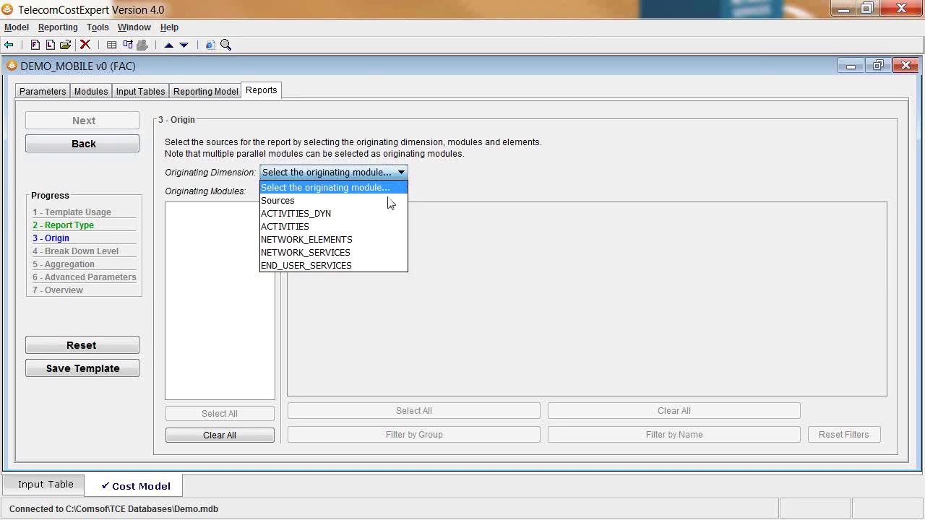
{"action": "left_click", "coordinate": [364, 265]}
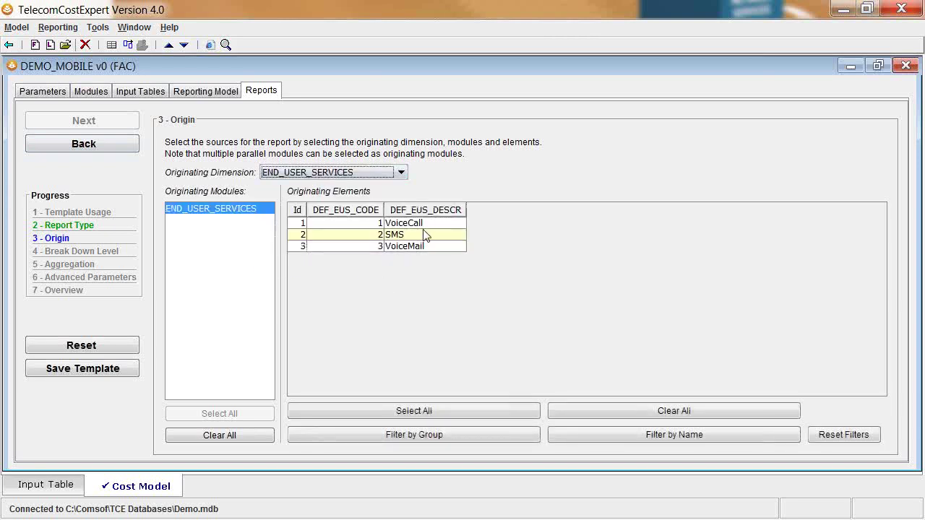
{"action": "left_click", "coordinate": [348, 169]}
{"action": "left_click", "coordinate": [318, 198]}
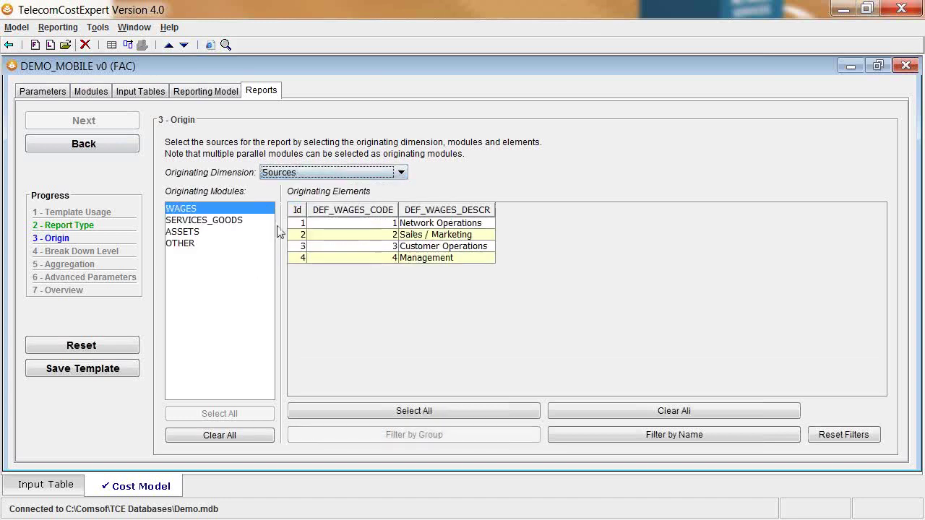
{"action": "left_click", "coordinate": [206, 231]}
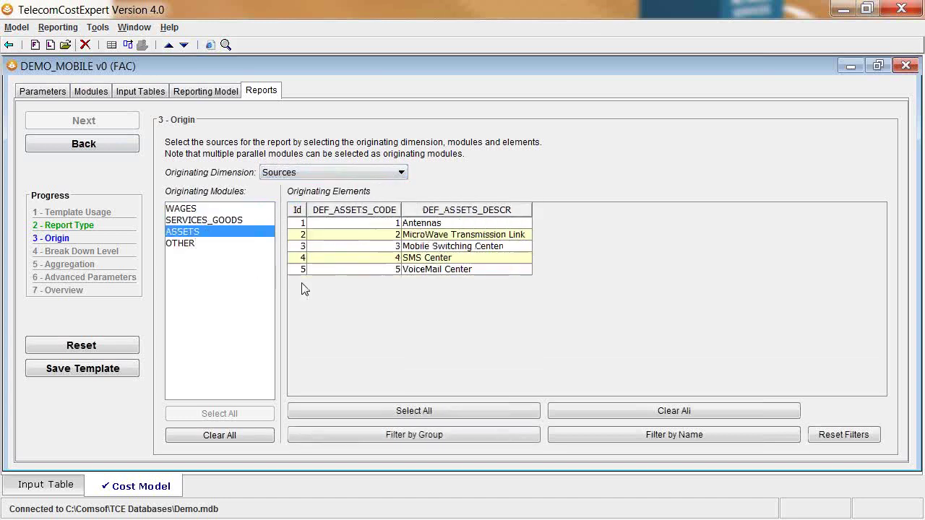
{"action": "left_click_drag", "start_coordinate": [498, 224], "coordinate": [474, 269]}
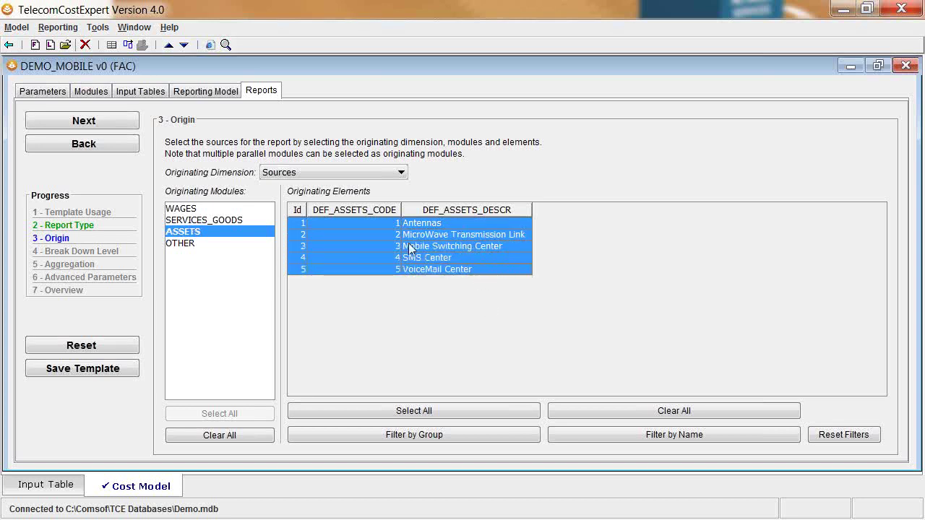
{"action": "left_click", "coordinate": [120, 124]}
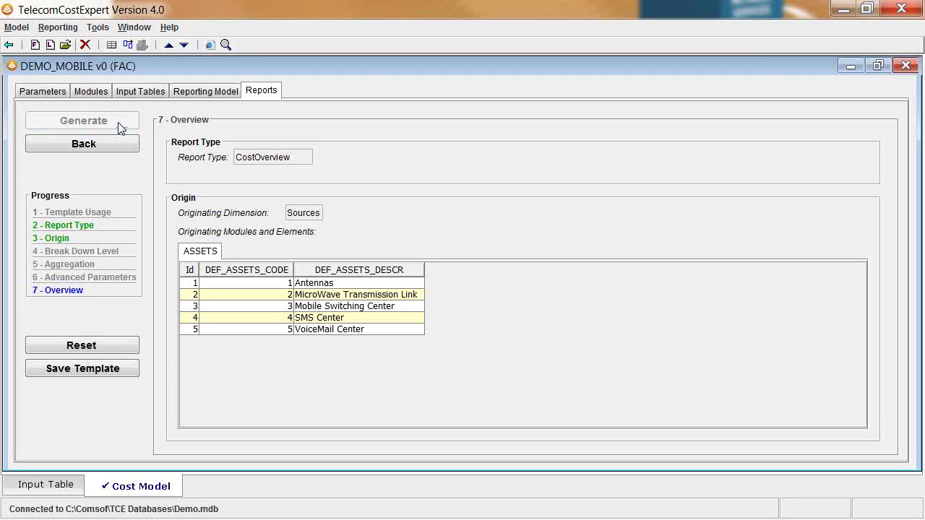
Generate the cost overview report and maximize its window with the columns fitted to their content.
{"action": "left_click", "coordinate": [120, 126]}
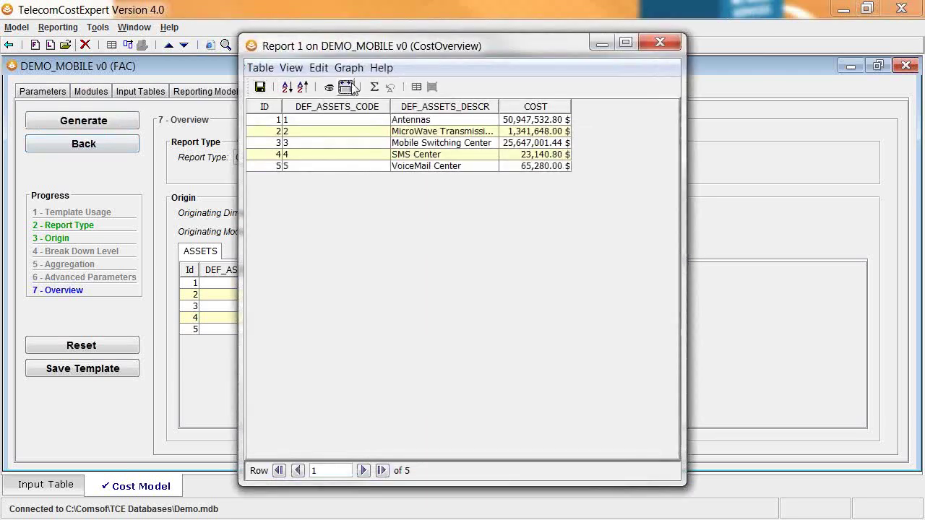
{"action": "left_click", "coordinate": [351, 85]}
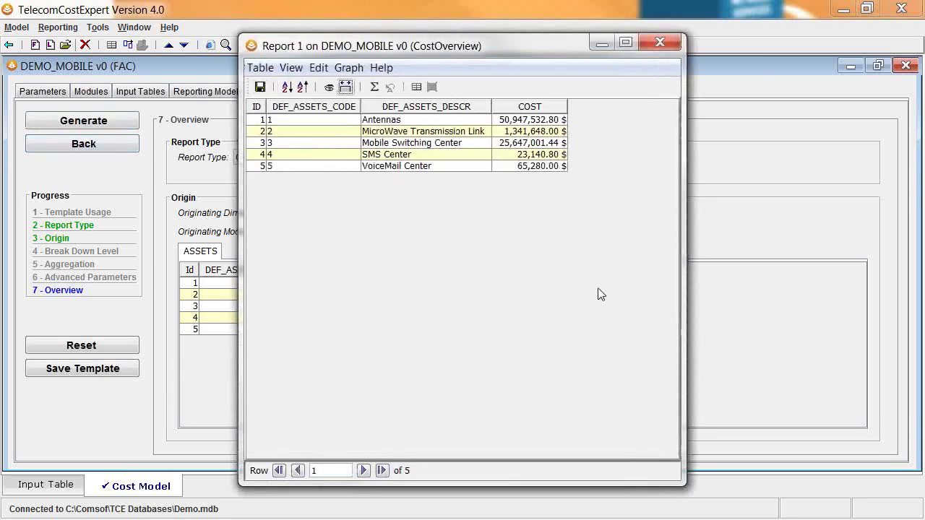
{"action": "left_click", "coordinate": [625, 43]}
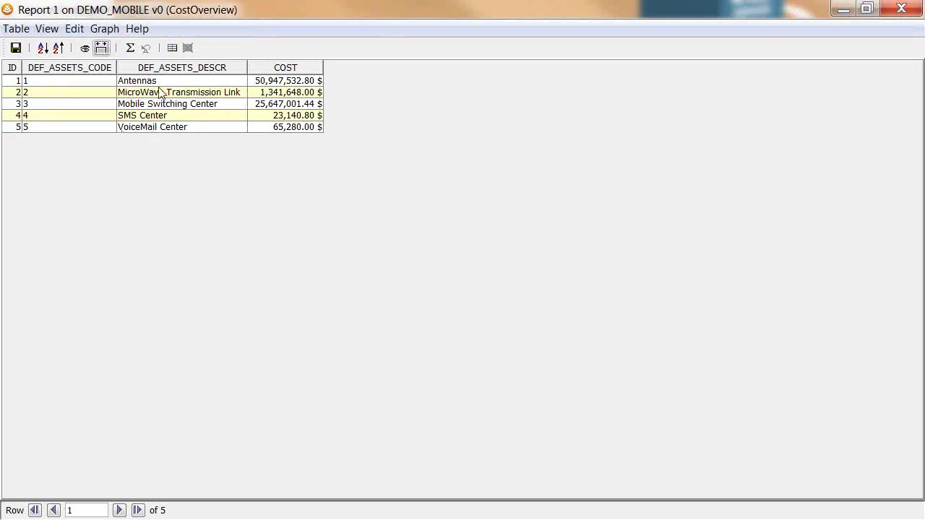
Examine the reported cost of the Antennas and of the other four assets.
{"action": "left_click", "coordinate": [11, 82]}
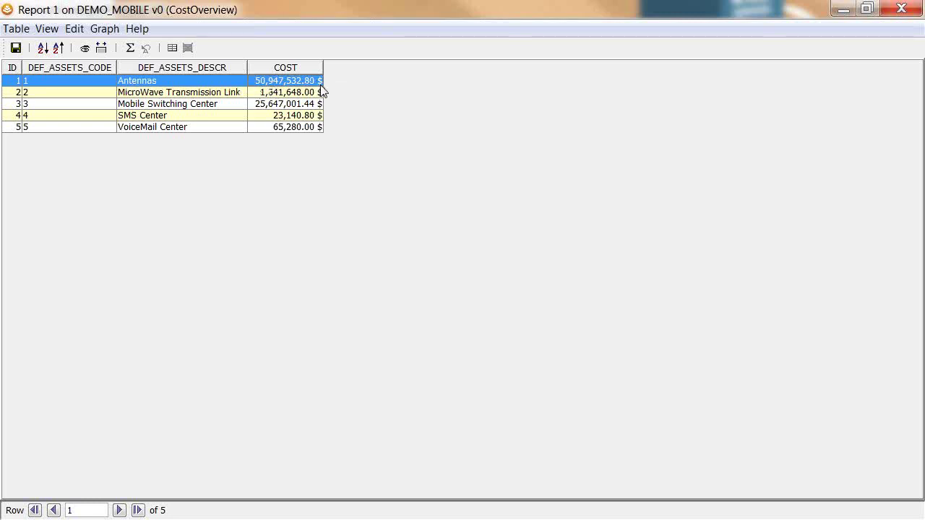
{"action": "left_click_drag", "start_coordinate": [170, 92], "coordinate": [280, 127]}
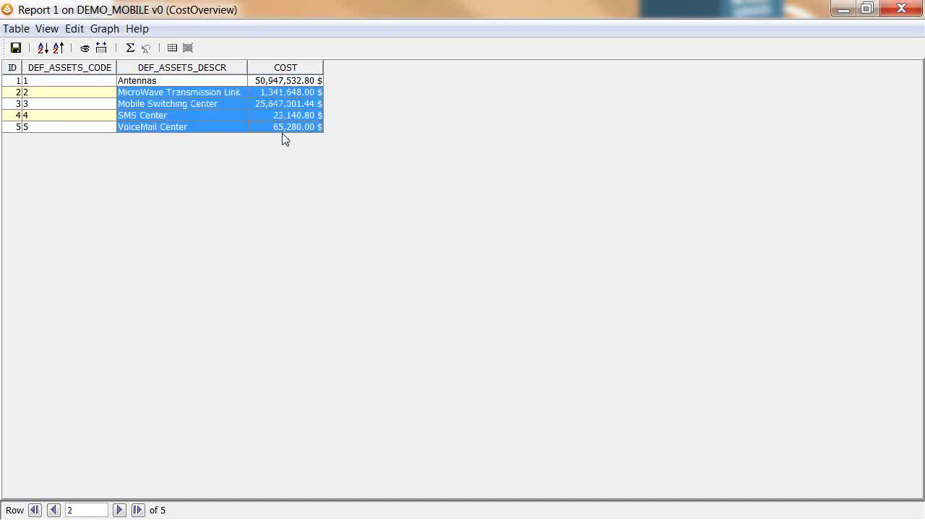
{"action": "left_click", "coordinate": [190, 82]}
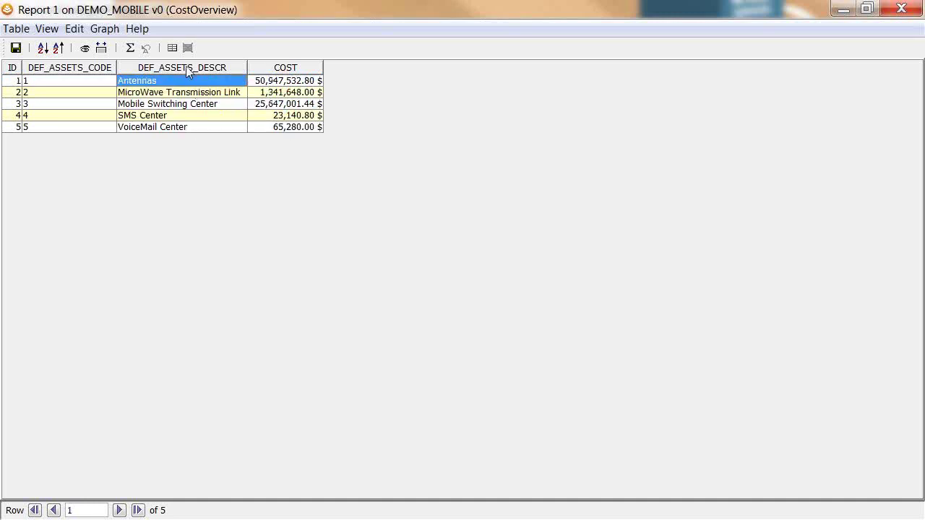
Expand the report to show costs by nature and type, and examine the CCA_DEP and CCA_WACC entries for Antennas.
{"action": "left_click", "coordinate": [178, 49]}
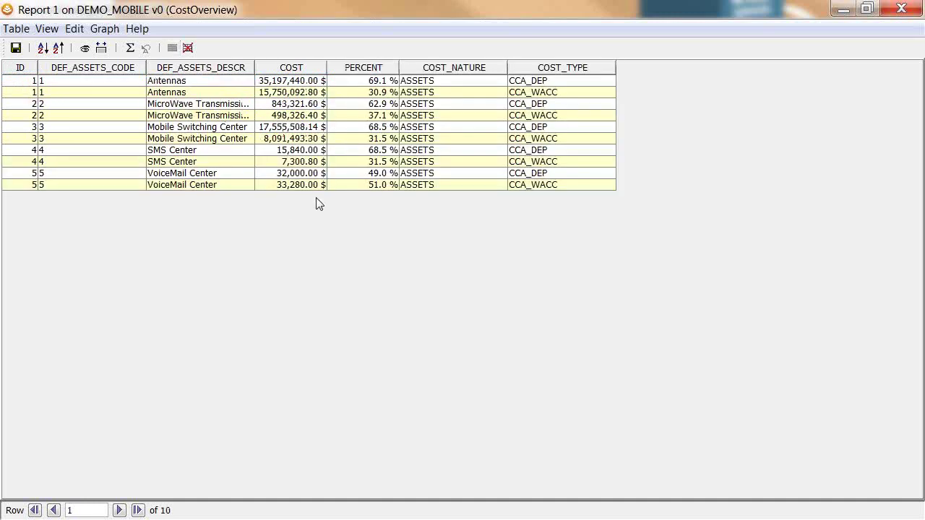
{"action": "left_click_drag", "start_coordinate": [532, 85], "coordinate": [535, 90]}
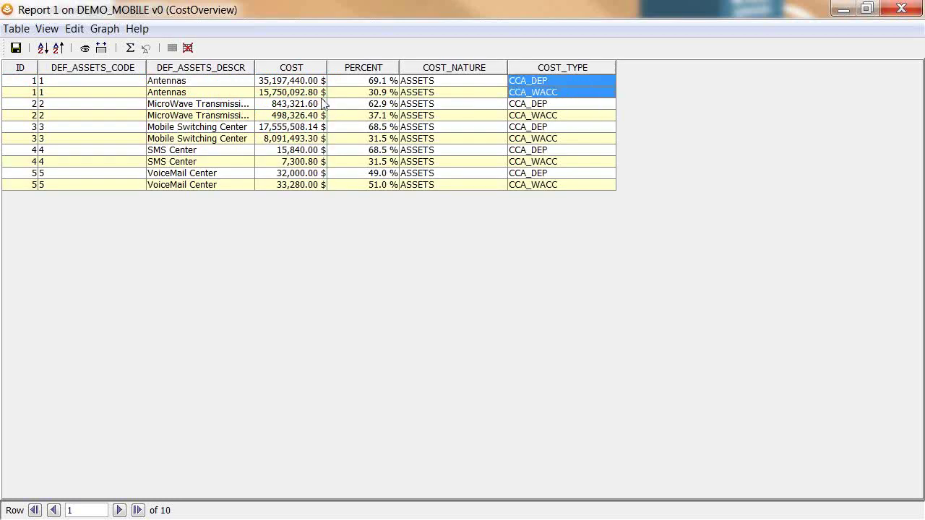
Examine the COST and PERCENT values of the two Antennas cost types, and close the asset cost report.
{"action": "left_click", "coordinate": [299, 83]}
{"action": "left_click_drag", "start_coordinate": [298, 83], "coordinate": [301, 94]}
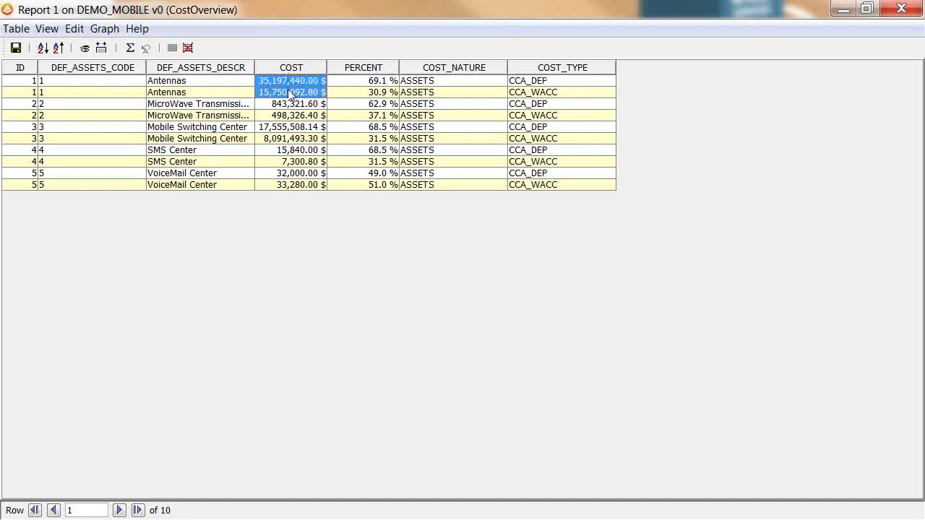
{"action": "left_click_drag", "start_coordinate": [359, 85], "coordinate": [359, 92]}
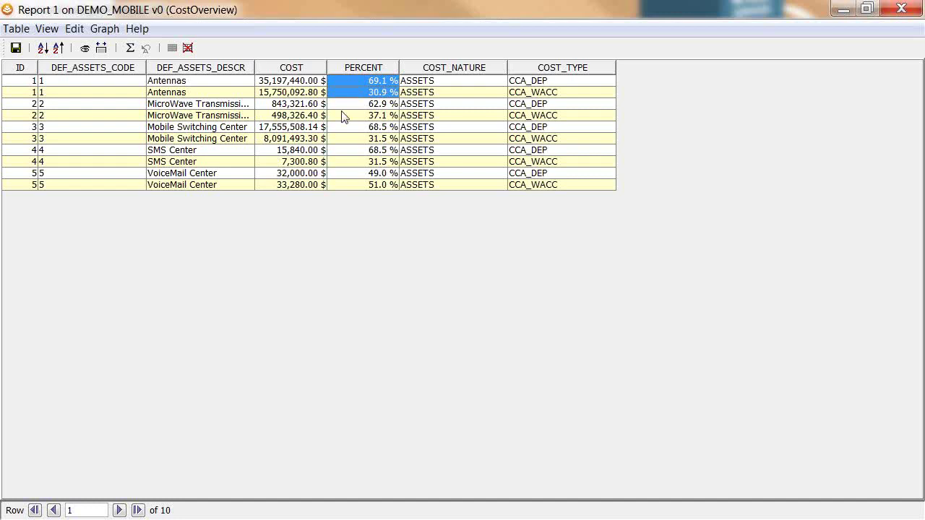
{"action": "double_click", "coordinate": [8, 9]}
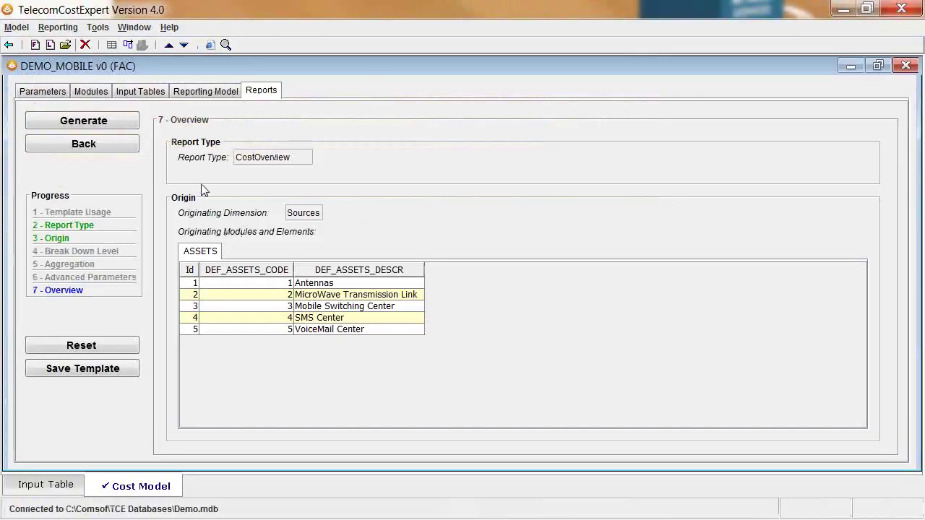
Change the report's originating dimension to END_USER_SERVICES and include its VoiceCall, SMS and VoiceMail elements.
{"action": "left_click", "coordinate": [116, 144]}
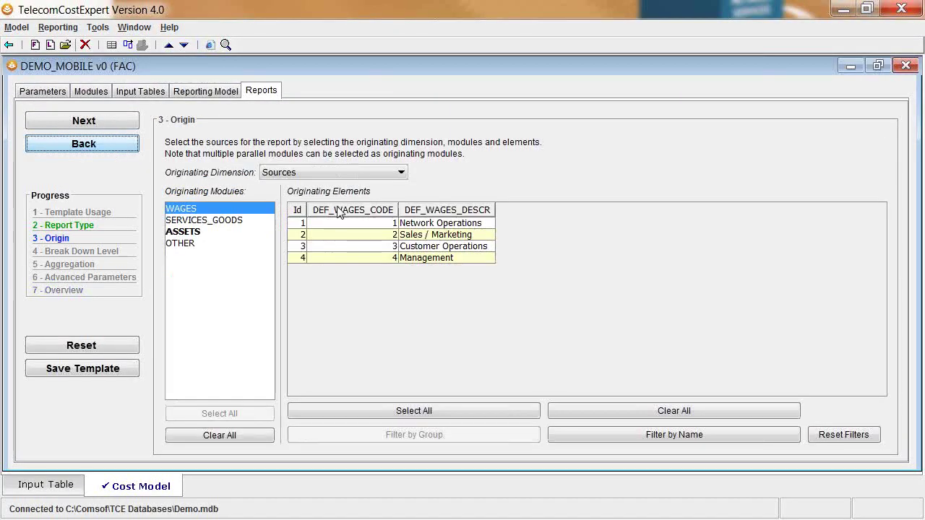
{"action": "left_click", "coordinate": [332, 172]}
{"action": "left_click", "coordinate": [318, 265]}
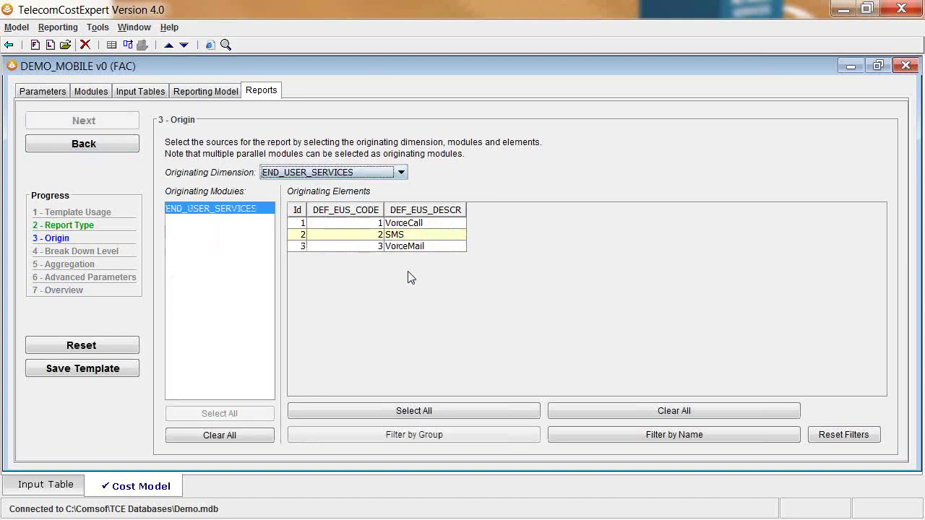
{"action": "left_click_drag", "start_coordinate": [426, 224], "coordinate": [430, 254]}
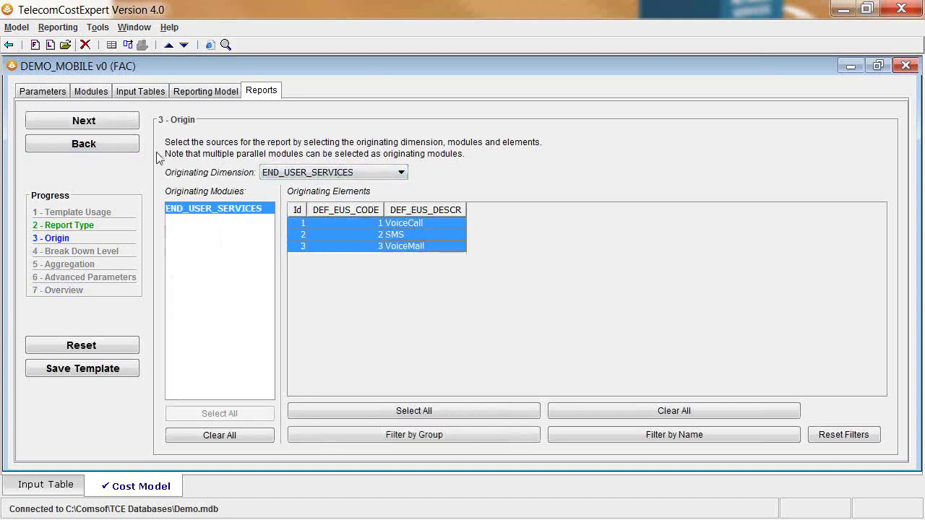
{"action": "left_click", "coordinate": [130, 122]}
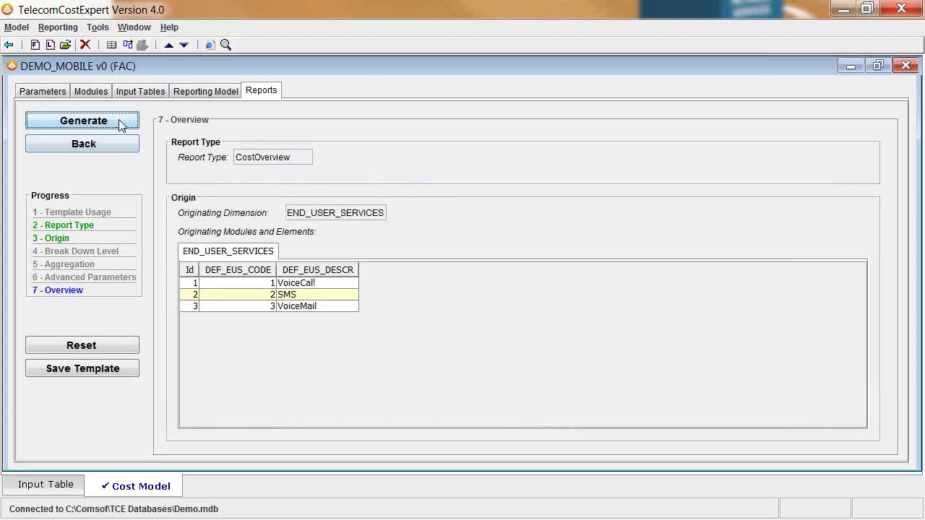
Generate the end-user services cost overview report and maximize its window with the columns fitted to their content.
{"action": "left_click", "coordinate": [118, 120]}
{"action": "left_click", "coordinate": [346, 87]}
{"action": "double_click", "coordinate": [385, 49]}
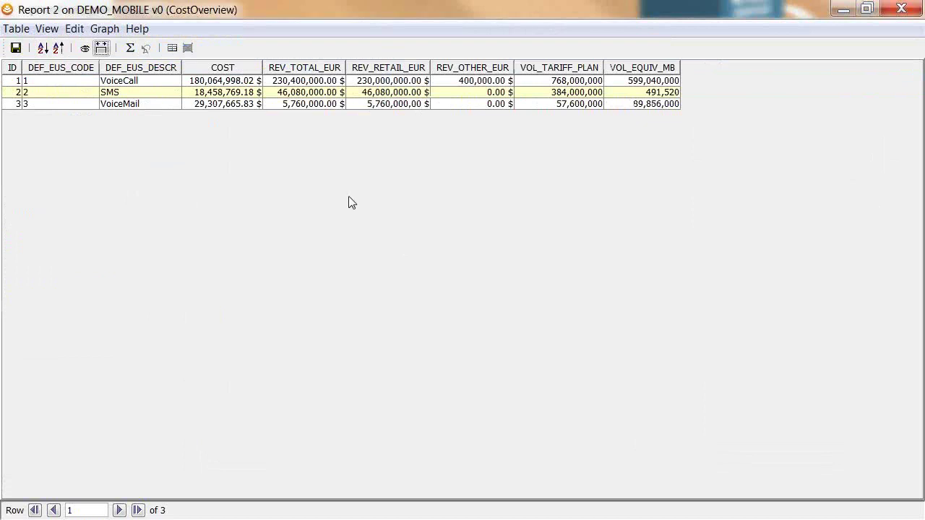
Examine the three reported services and compare the VoiceCall cost with its total revenue.
{"action": "left_click_drag", "start_coordinate": [153, 86], "coordinate": [157, 105]}
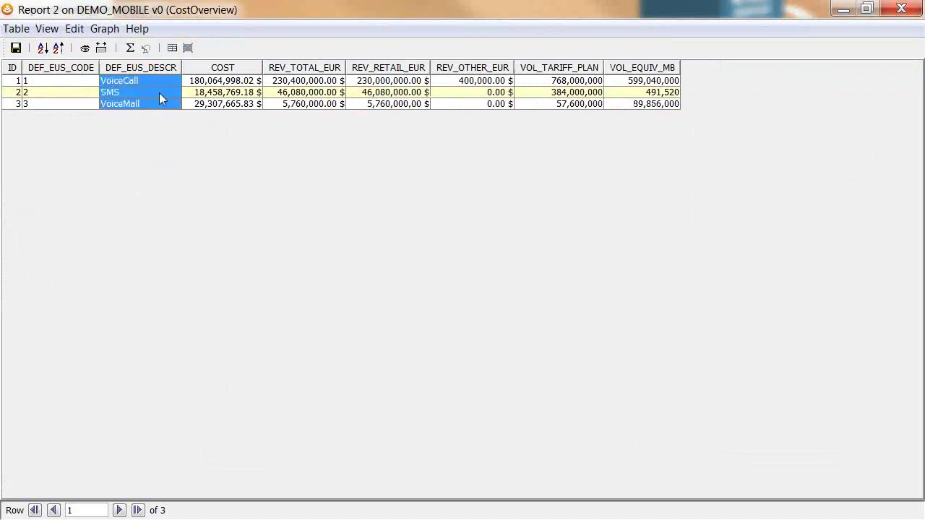
{"action": "left_click", "coordinate": [164, 80]}
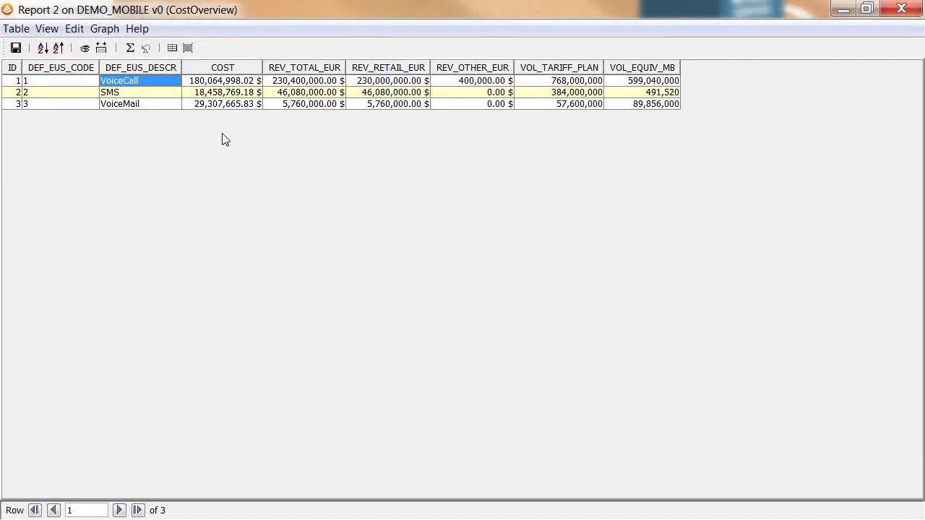
{"action": "key", "text": "shift+Right"}
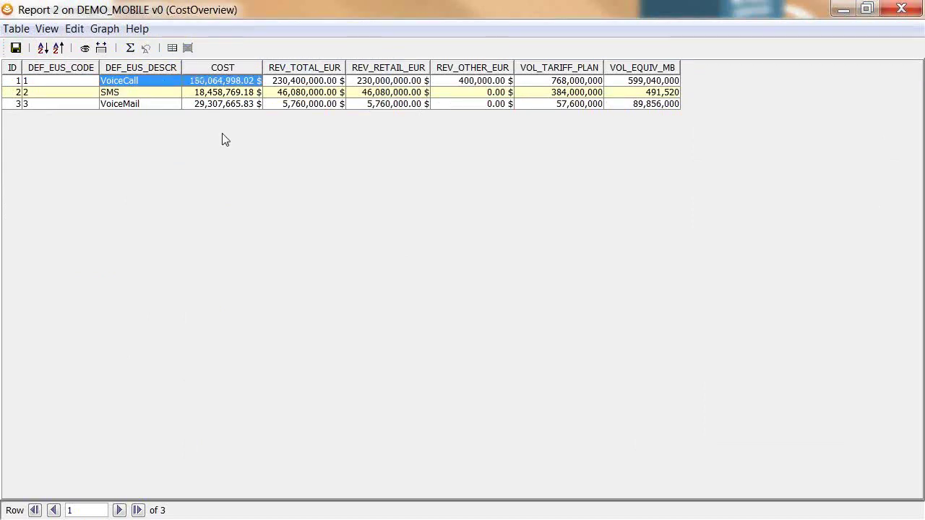
{"action": "key", "text": "shift+Right"}
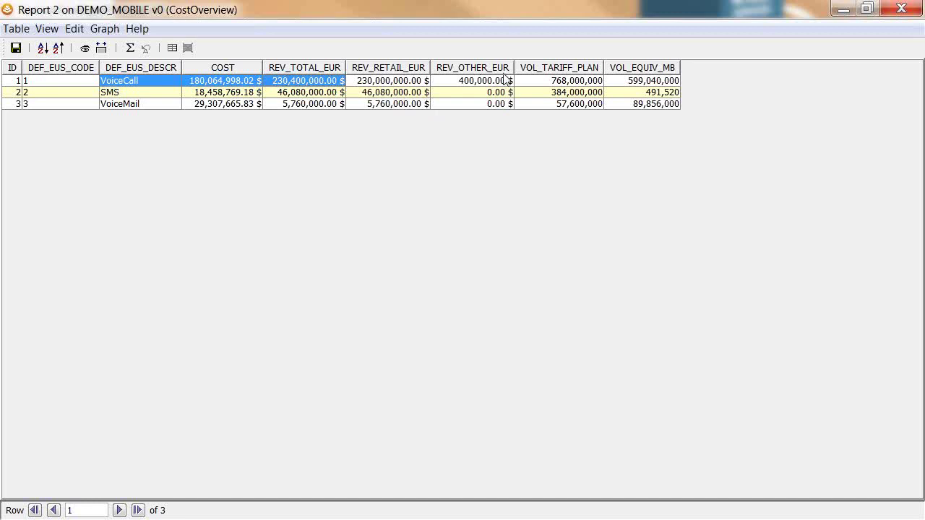
{"action": "left_click_drag", "start_coordinate": [310, 81], "coordinate": [250, 83]}
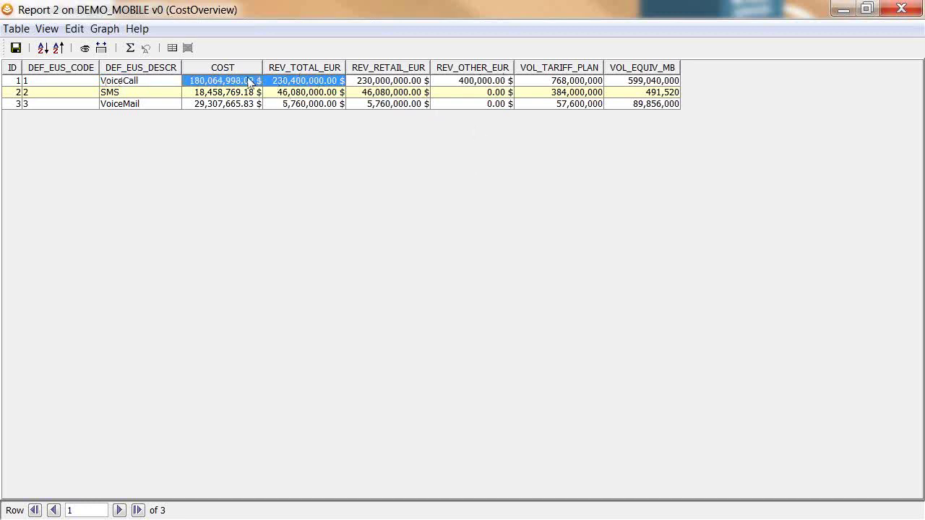
Add the PROFIT_TOTAL_EUR column to the report and fit the columns to their content.
{"action": "left_click", "coordinate": [84, 48]}
{"action": "left_click_drag", "start_coordinate": [306, 151], "coordinate": [309, 206]}
{"action": "left_click", "coordinate": [148, 200]}
{"action": "left_click", "coordinate": [175, 333]}
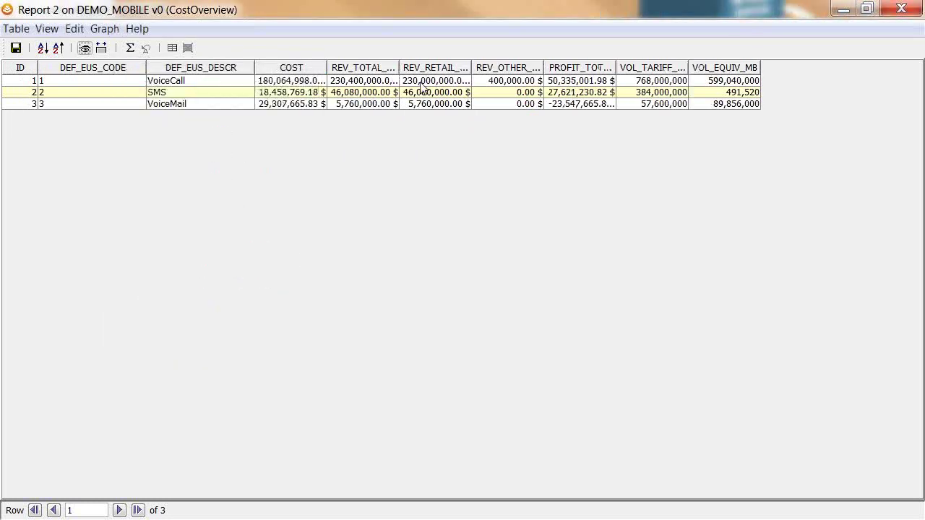
{"action": "left_click", "coordinate": [102, 47]}
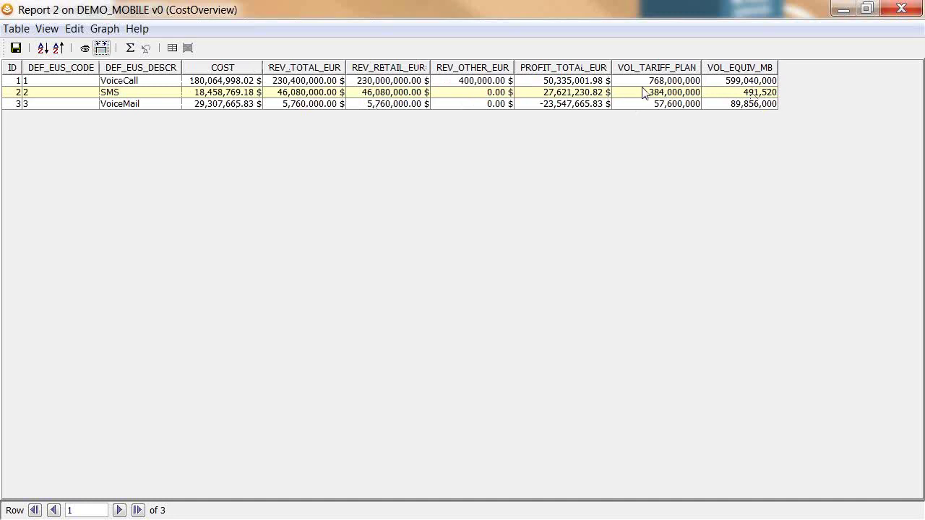
Move the PROFIT_TOTAL_EUR column directly after DEF_EUS_DESCR and examine the profit of VoiceCall and SMS.
{"action": "left_click_drag", "start_coordinate": [562, 85], "coordinate": [562, 112]}
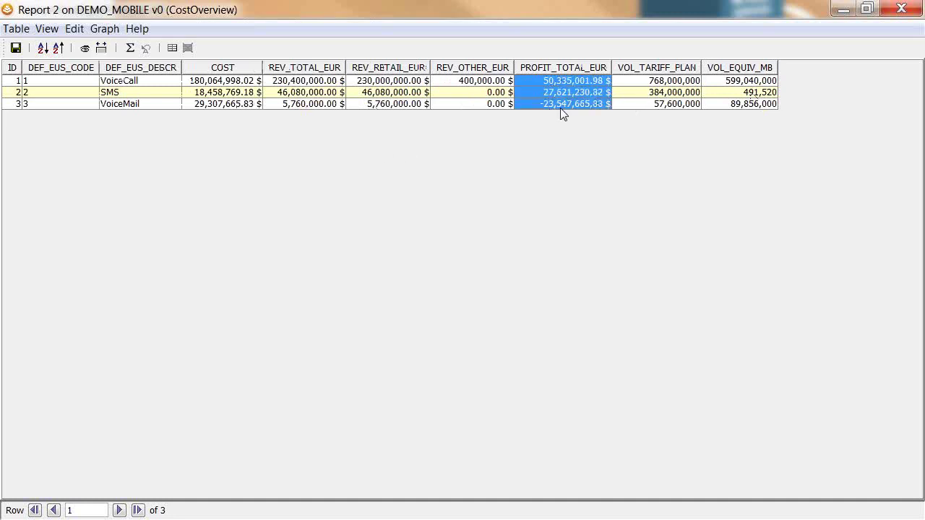
{"action": "left_click_drag", "start_coordinate": [578, 70], "coordinate": [246, 73]}
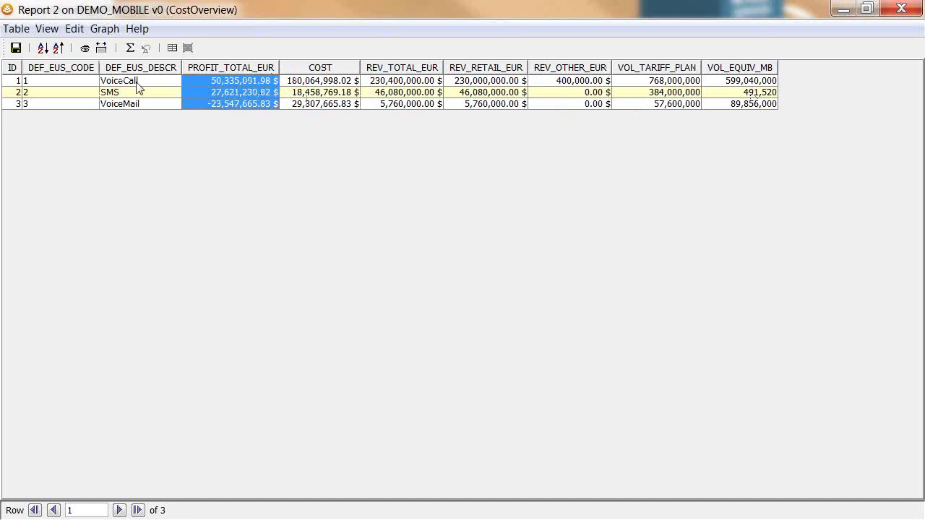
{"action": "left_click_drag", "start_coordinate": [170, 96], "coordinate": [226, 87]}
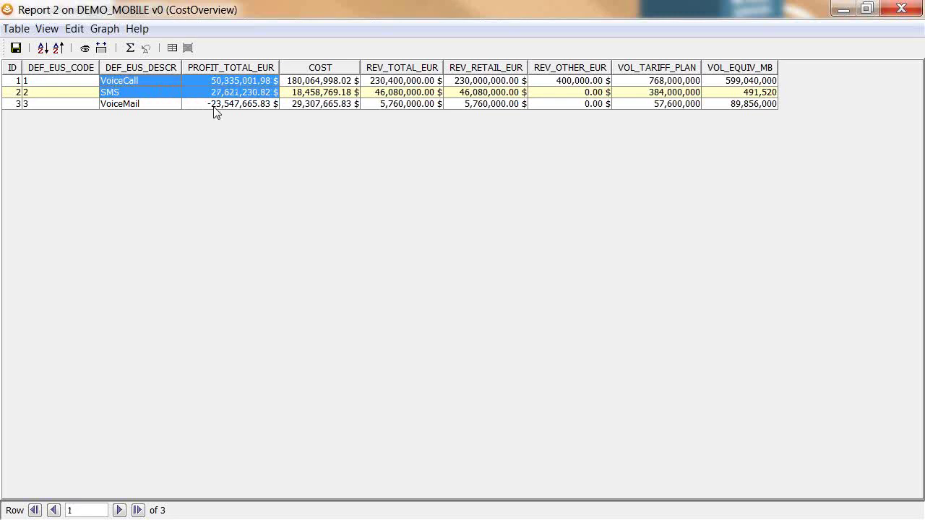
Generate a chart with DEF_EUS_DESCR as the X-axis label and PROFIT_TOTAL_EUR as the Y-axis label.
{"action": "left_click", "coordinate": [104, 29]}
{"action": "left_click", "coordinate": [122, 47]}
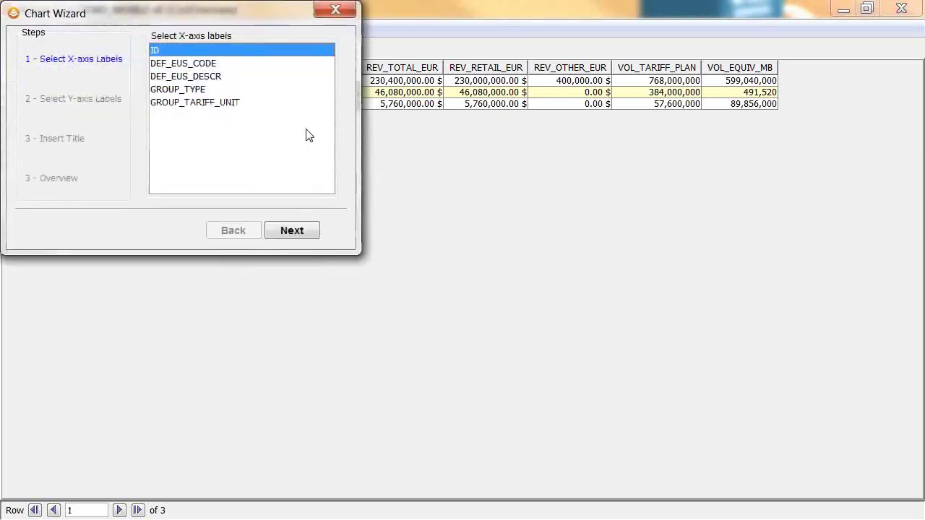
{"action": "left_click", "coordinate": [227, 80]}
{"action": "left_click", "coordinate": [273, 235]}
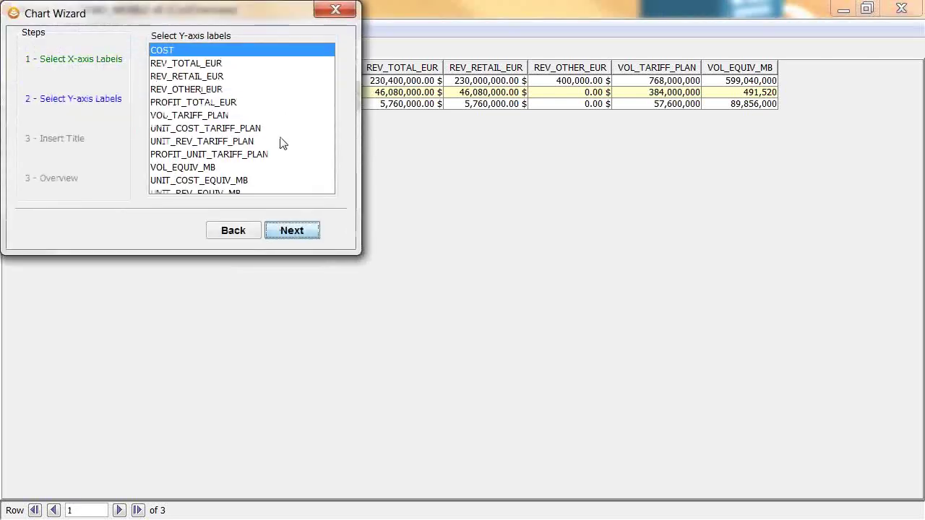
{"action": "left_click", "coordinate": [210, 167]}
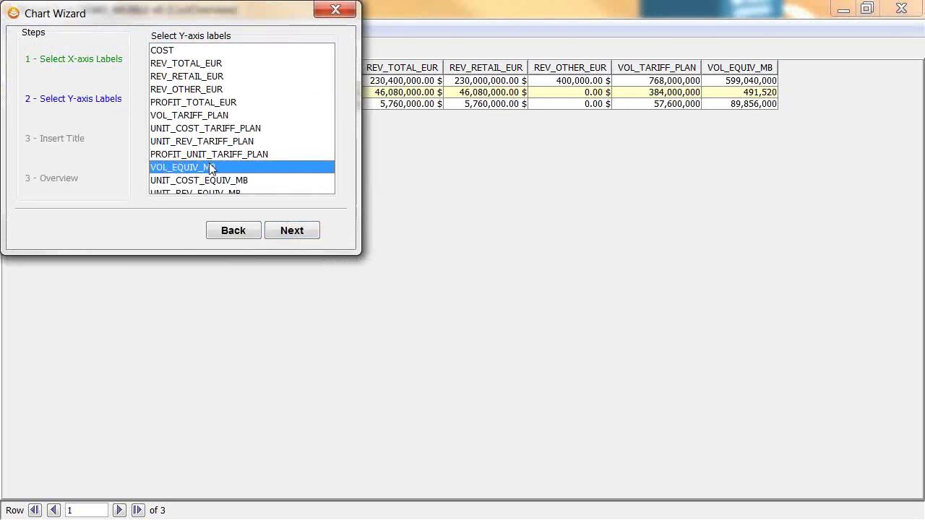
{"action": "left_click", "coordinate": [219, 104]}
{"action": "left_click", "coordinate": [299, 237]}
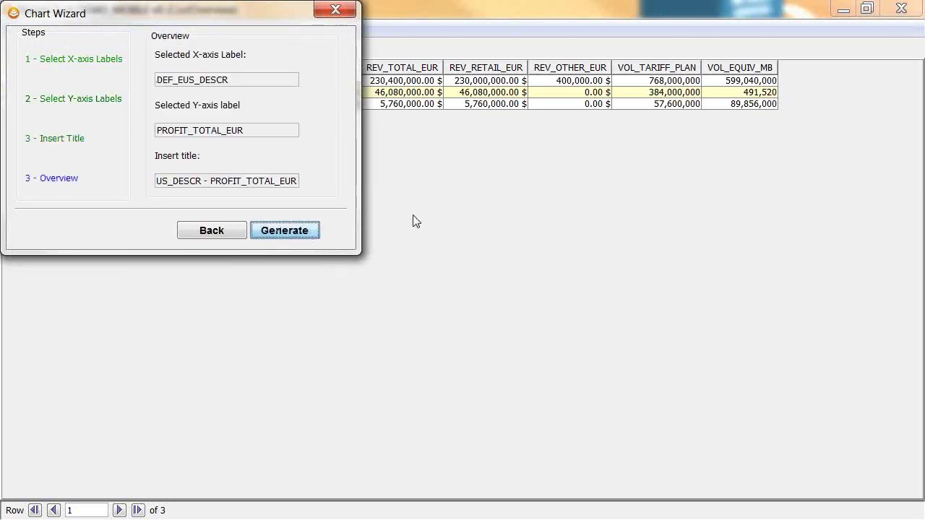
{"action": "key", "text": "Return"}
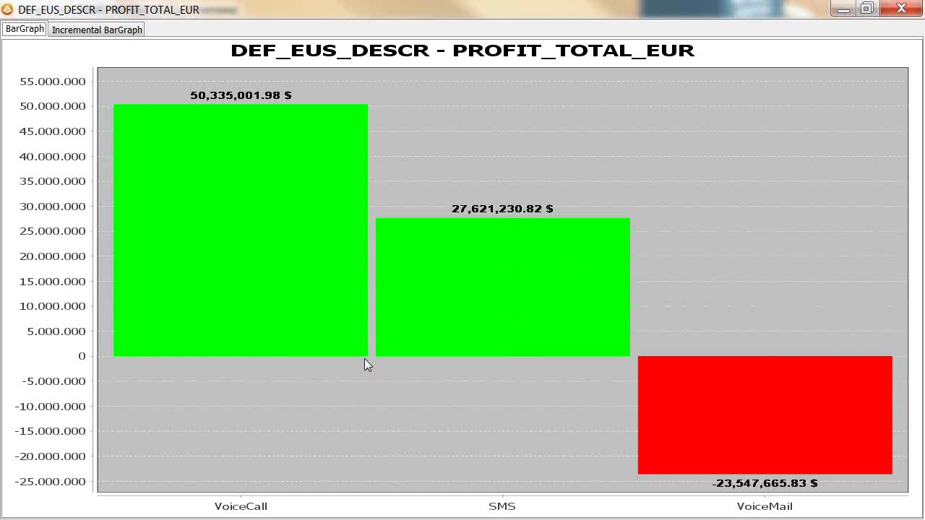
Close the profit chart and the end-user services report to return to the report setup.
{"action": "double_click", "coordinate": [9, 12]}
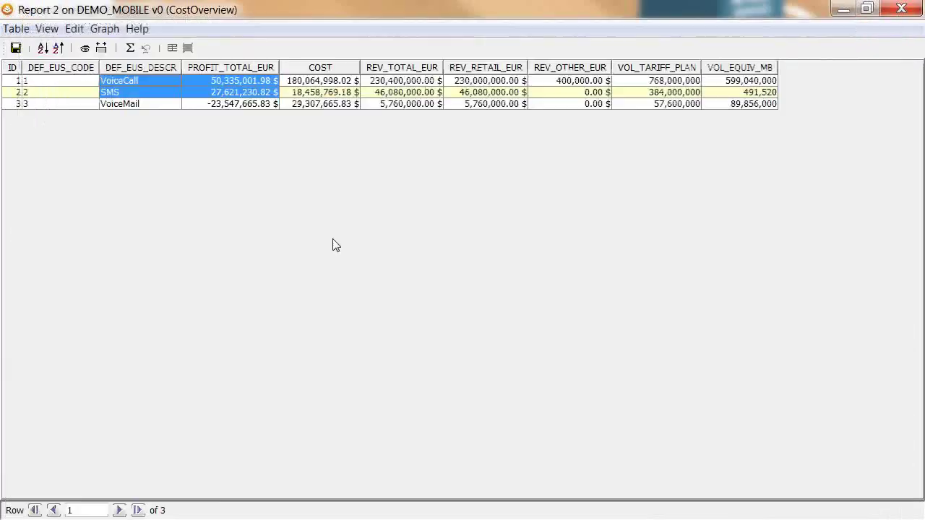
{"action": "left_click", "coordinate": [9, 13]}
{"action": "left_click", "coordinate": [10, 15]}
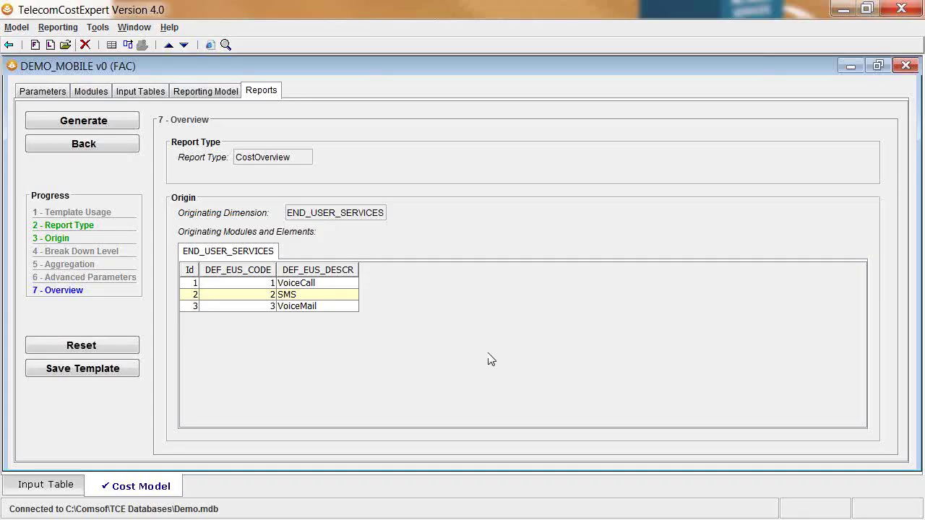
Reset the report setup and start a Flow Overview report without a template.
{"action": "left_click", "coordinate": [106, 349]}
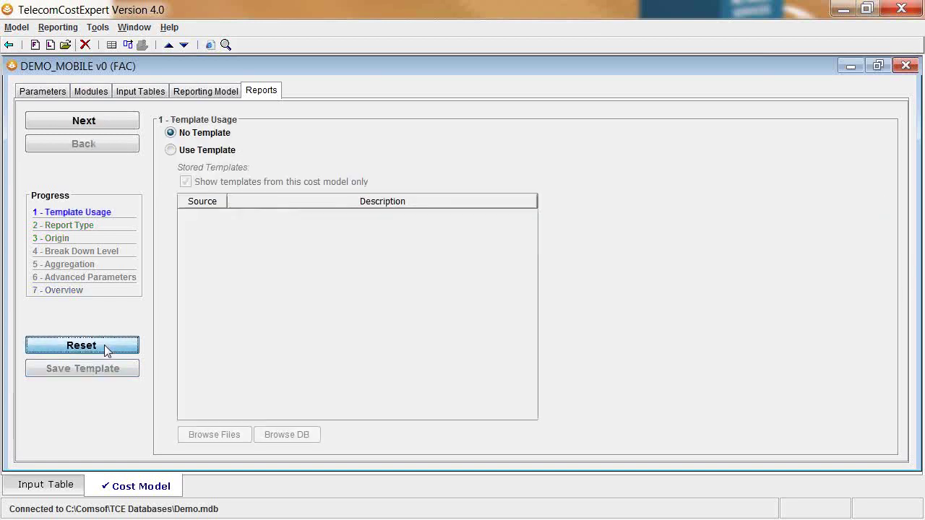
{"action": "left_click", "coordinate": [119, 123]}
{"action": "left_click", "coordinate": [206, 194]}
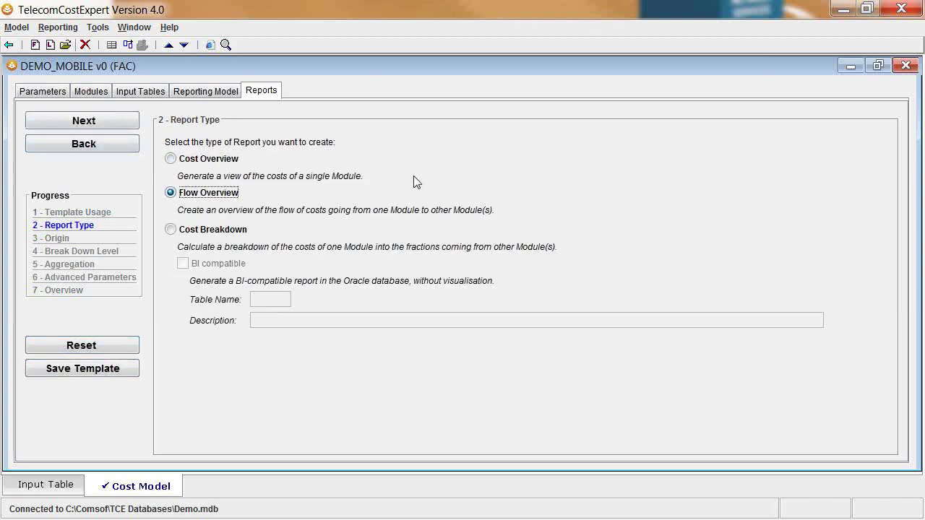
{"action": "left_click", "coordinate": [126, 123]}
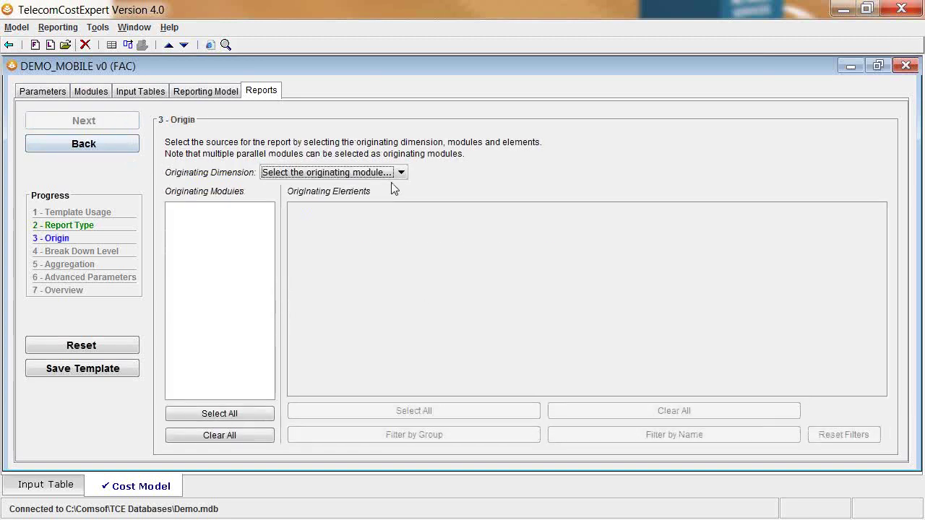
Set the flow report's originating dimension to END_USER_SERVICES and include VoiceCall, SMS and VoiceMail.
{"action": "left_click", "coordinate": [399, 174]}
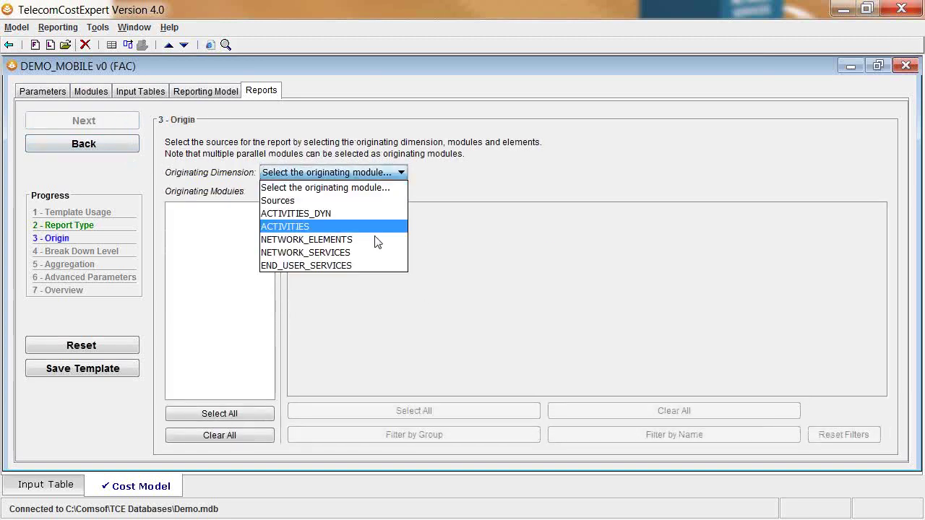
{"action": "left_click", "coordinate": [366, 265]}
{"action": "left_click_drag", "start_coordinate": [390, 223], "coordinate": [402, 249]}
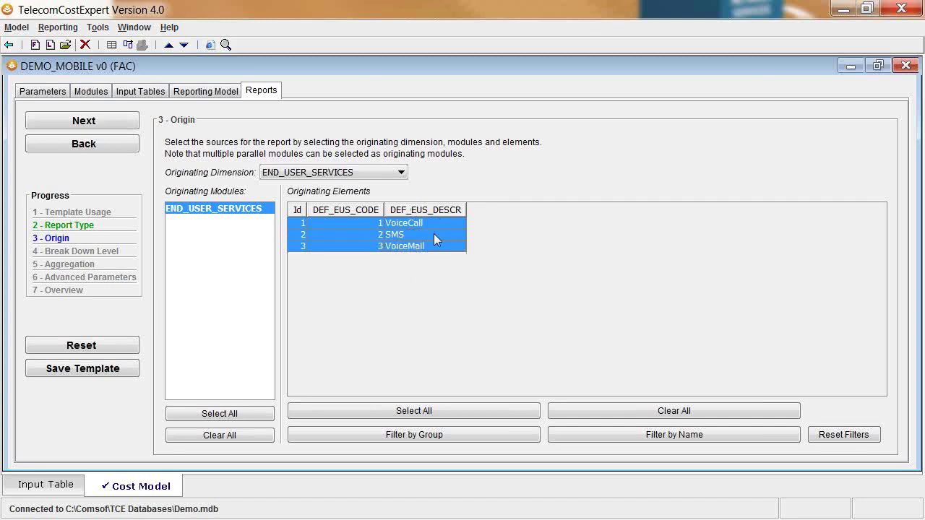
{"action": "left_click", "coordinate": [131, 123]}
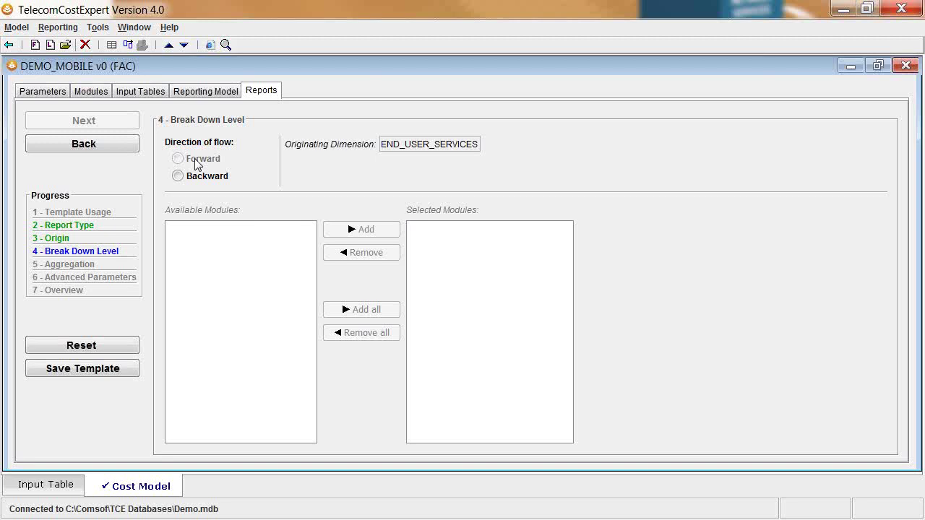
Set the flow direction to Backward, include all available modules from WAGES to NETWORK_SERVICES, and proceed to the overview with default advanced parameters.
{"action": "left_click", "coordinate": [199, 178]}
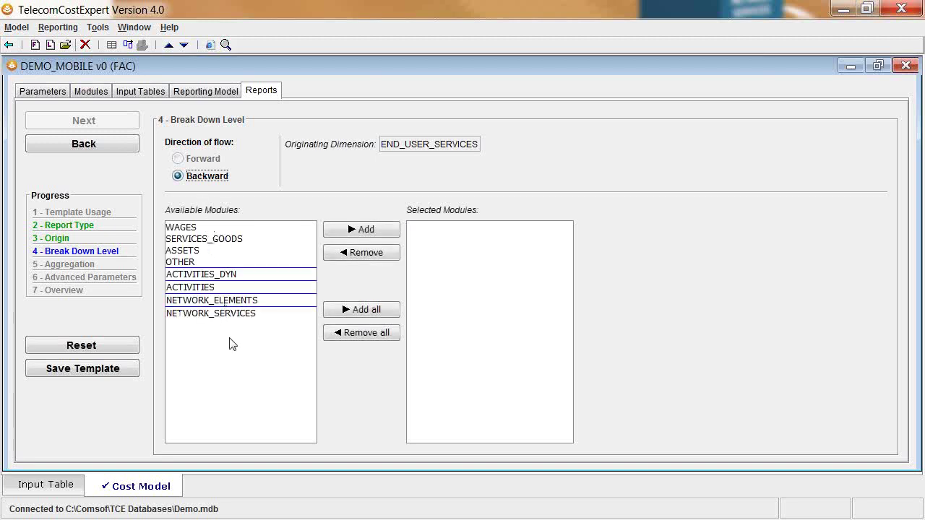
{"action": "left_click", "coordinate": [361, 309]}
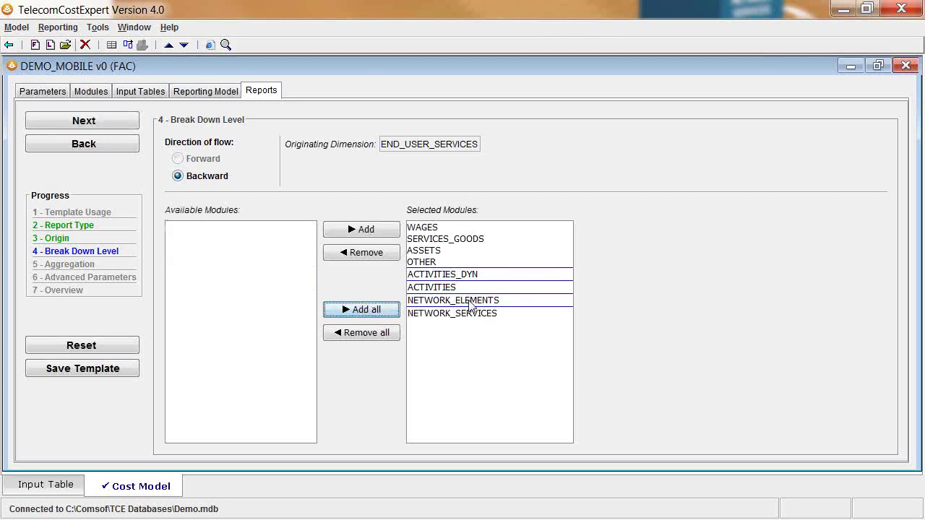
{"action": "left_click", "coordinate": [103, 120]}
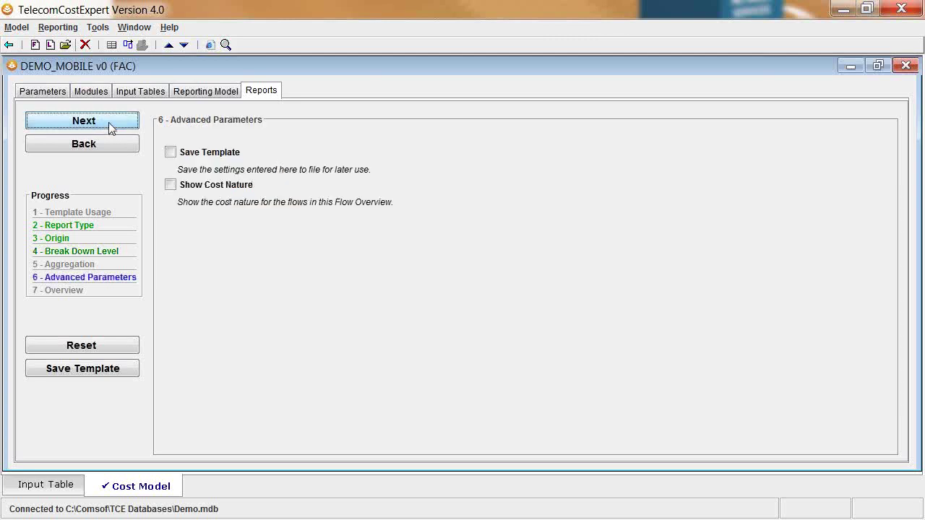
{"action": "left_click", "coordinate": [110, 124]}
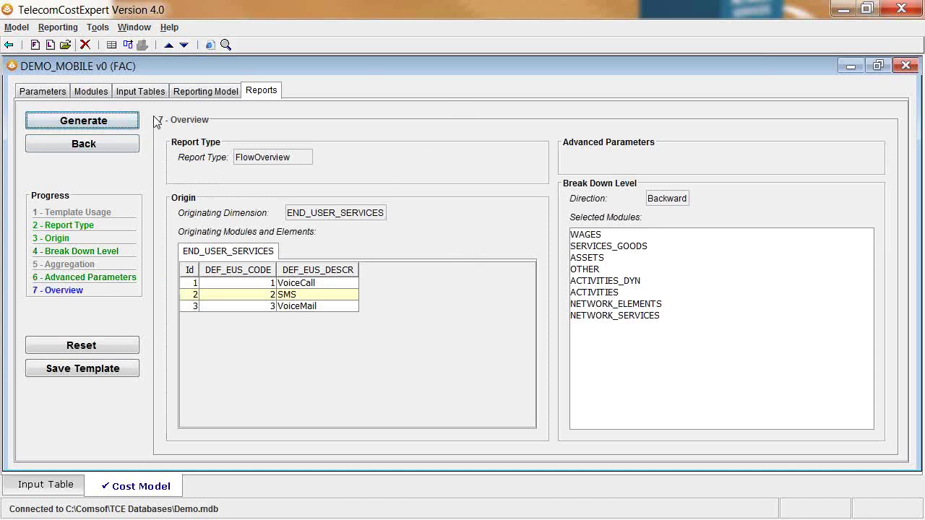
Generate the flow overview report, maximise it, and examine VoiceCall's flow origins from NETWORK_SERVICES and ACTIVITIES.
{"action": "left_click", "coordinate": [126, 125]}
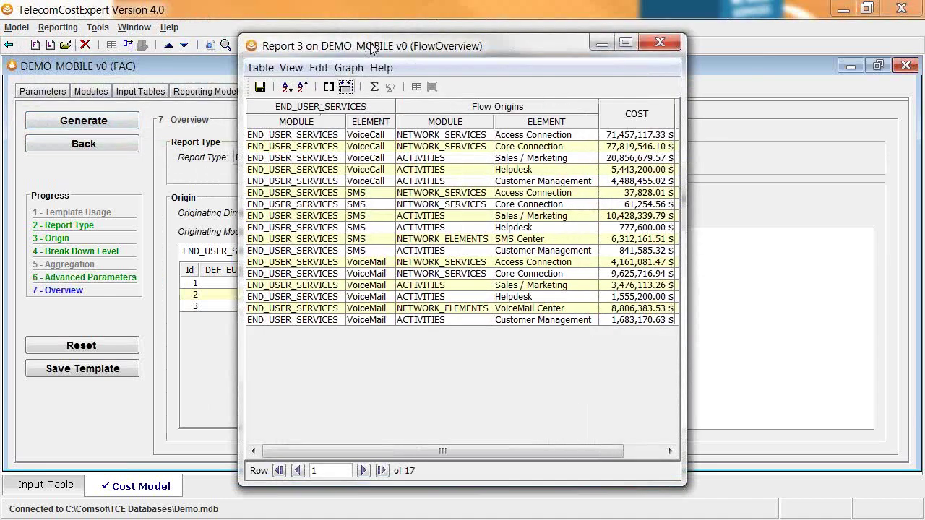
{"action": "double_click", "coordinate": [375, 49]}
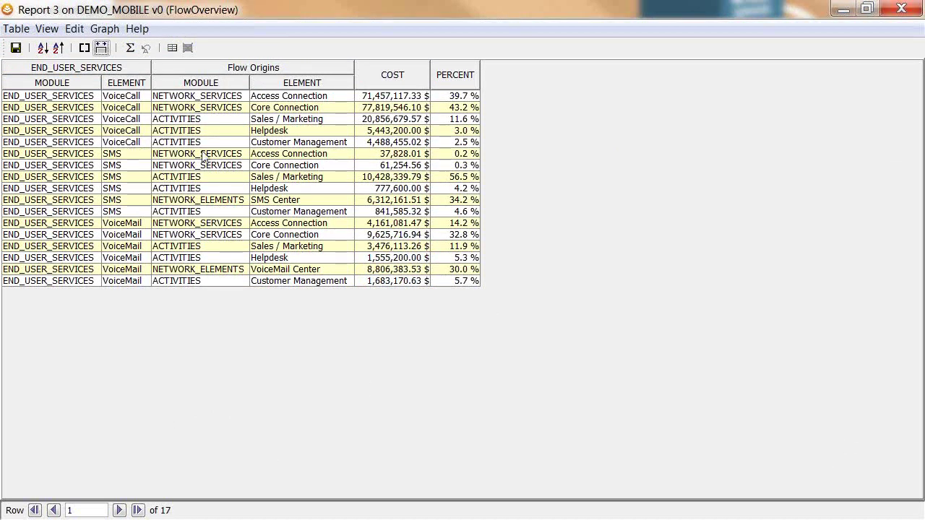
{"action": "left_click_drag", "start_coordinate": [124, 96], "coordinate": [126, 142]}
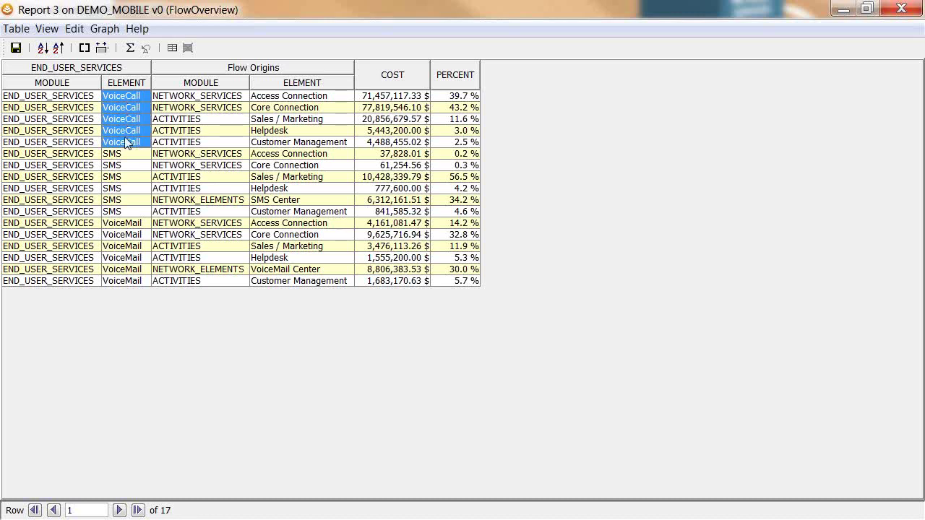
{"action": "left_click_drag", "start_coordinate": [128, 101], "coordinate": [215, 118]}
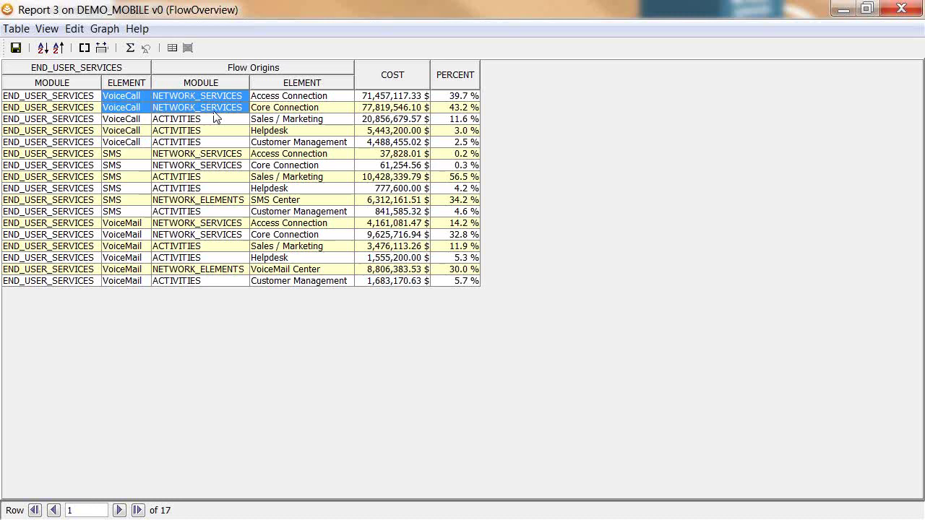
{"action": "left_click_drag", "start_coordinate": [215, 117], "coordinate": [363, 114]}
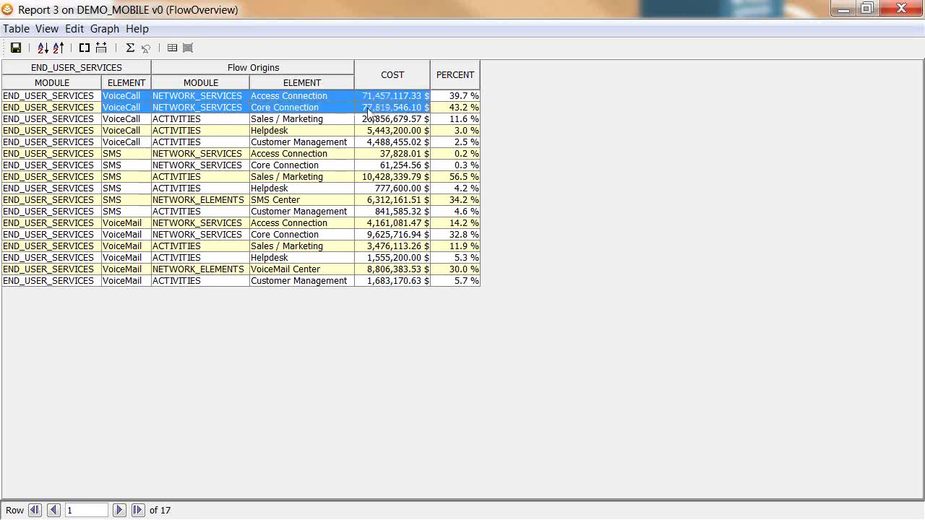
{"action": "left_click", "coordinate": [105, 123]}
{"action": "left_click_drag", "start_coordinate": [105, 124], "coordinate": [319, 140]}
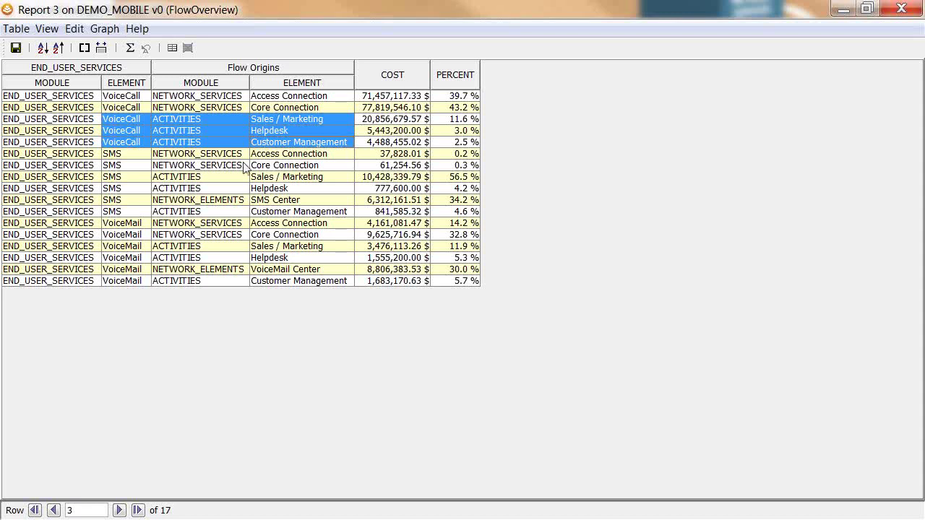
Expand the report with cost nature and cost type details, fit the column widths, and examine VoiceCall's Access Connection rows.
{"action": "left_click", "coordinate": [172, 47]}
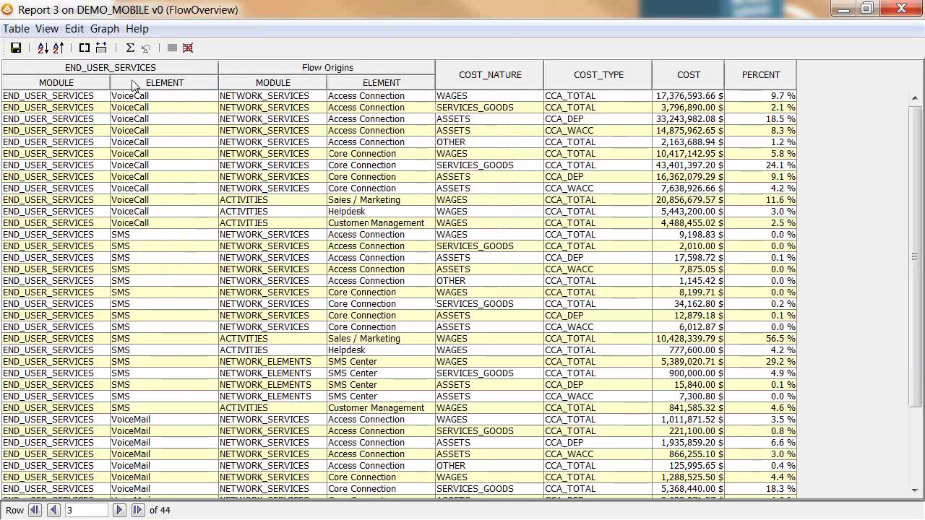
{"action": "left_click", "coordinate": [101, 48]}
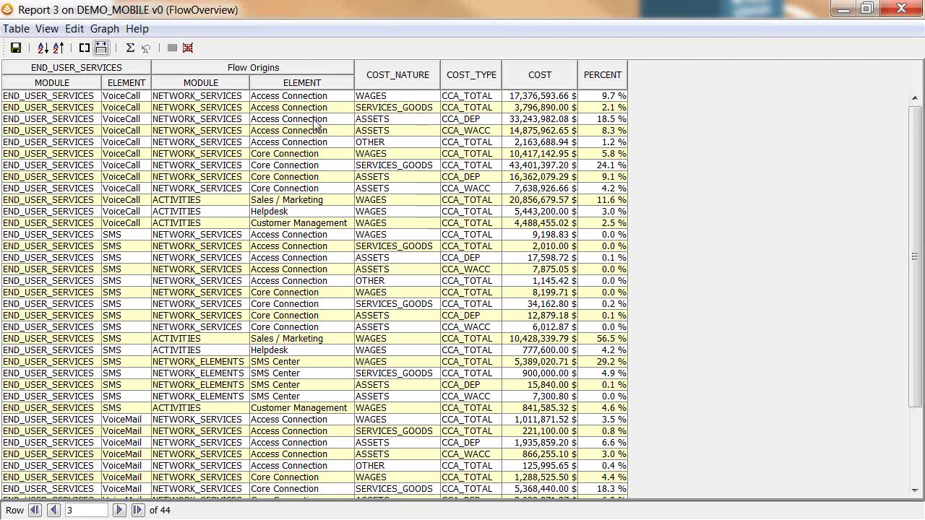
{"action": "left_click_drag", "start_coordinate": [141, 96], "coordinate": [385, 156]}
{"action": "left_click_drag", "start_coordinate": [300, 96], "coordinate": [390, 145]}
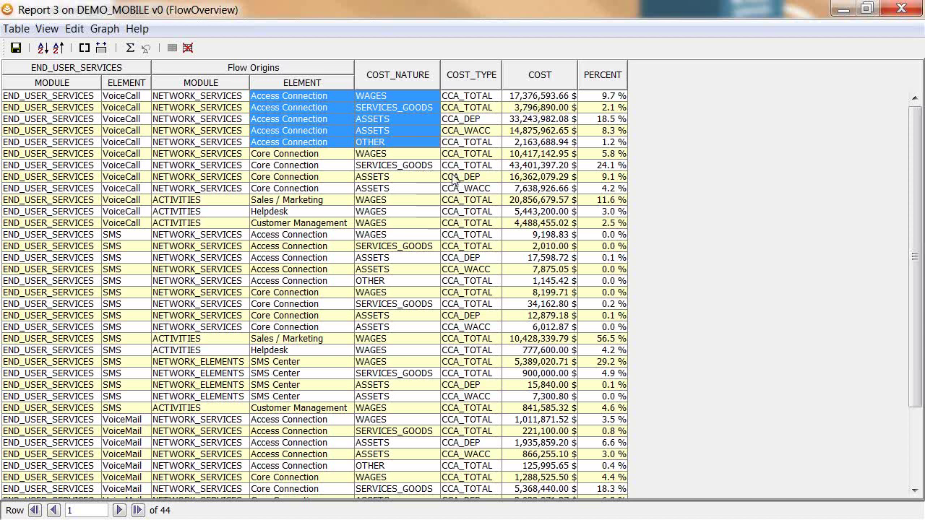
Create a chart with COST_NATURE as legend entries and END_USER_SERVICES: ELEMENT as x-axis labels, keeping the default title.
{"action": "left_click", "coordinate": [104, 28]}
{"action": "left_click", "coordinate": [128, 48]}
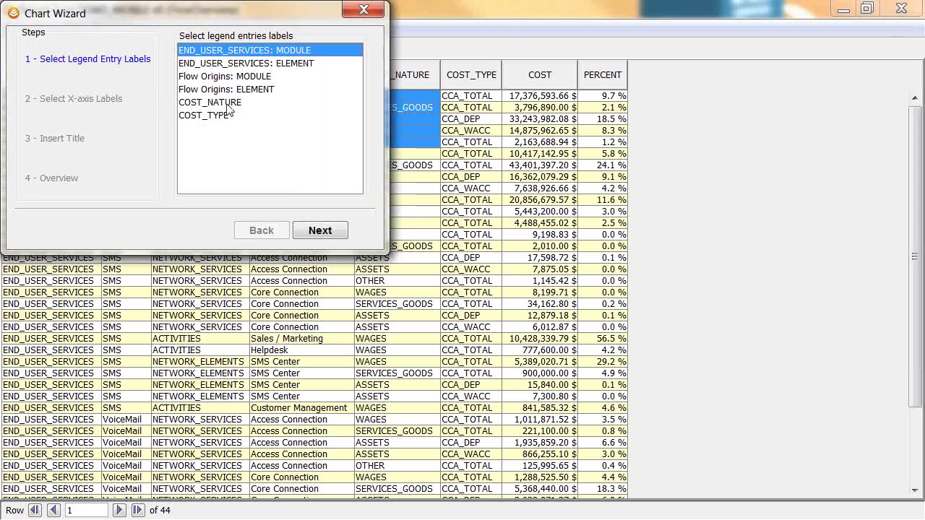
{"action": "left_click", "coordinate": [228, 103]}
{"action": "left_click", "coordinate": [321, 231]}
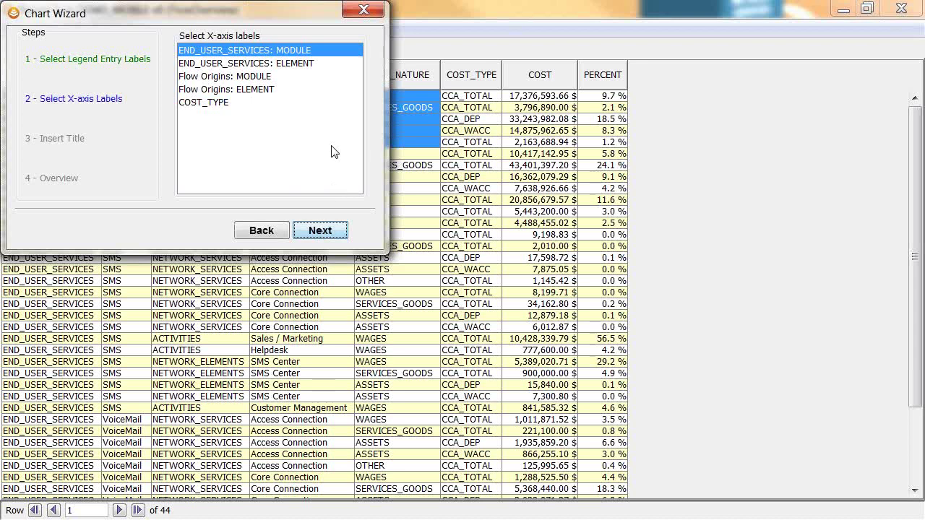
{"action": "left_click", "coordinate": [290, 65]}
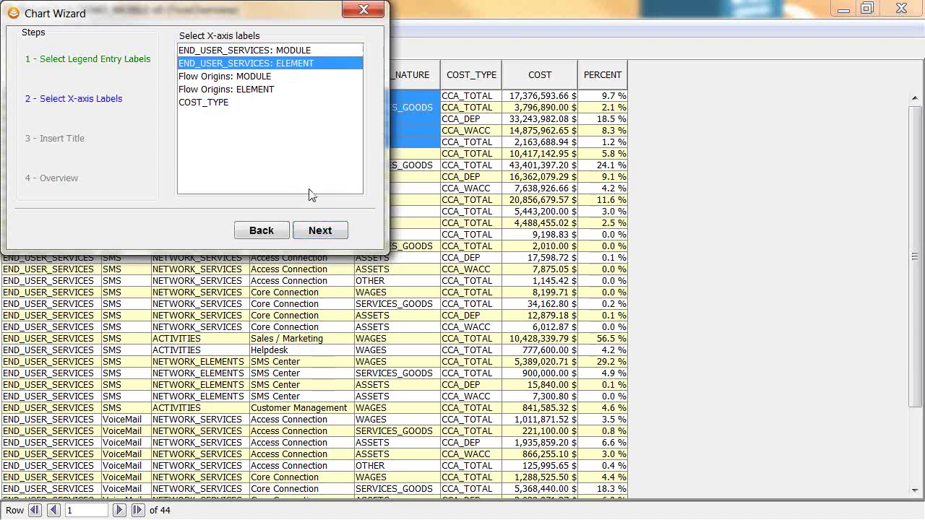
{"action": "left_click", "coordinate": [322, 232]}
{"action": "left_click", "coordinate": [320, 231]}
{"action": "left_click", "coordinate": [318, 230]}
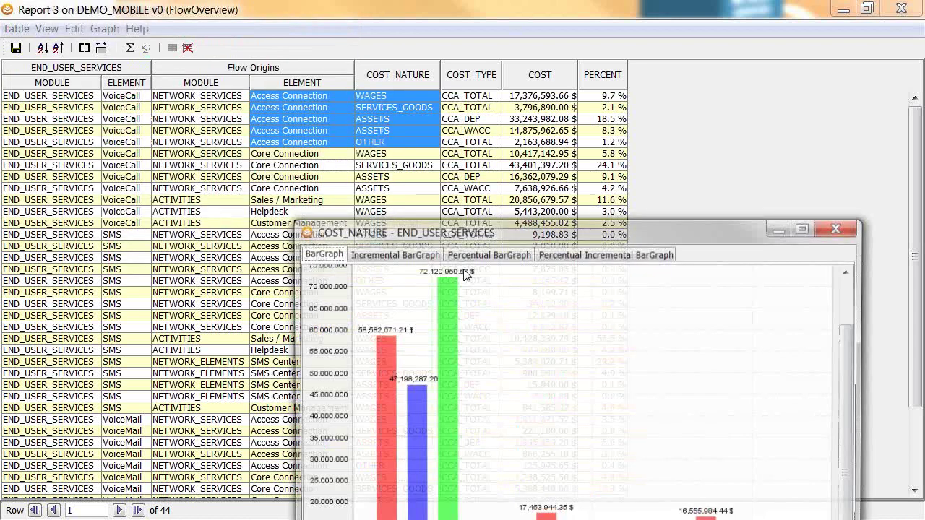
Maximise the chart, inspect VoiceCall's WAGES and SERVICES_GOODS bars, and close the chart and the flow report.
{"action": "double_click", "coordinate": [485, 231]}
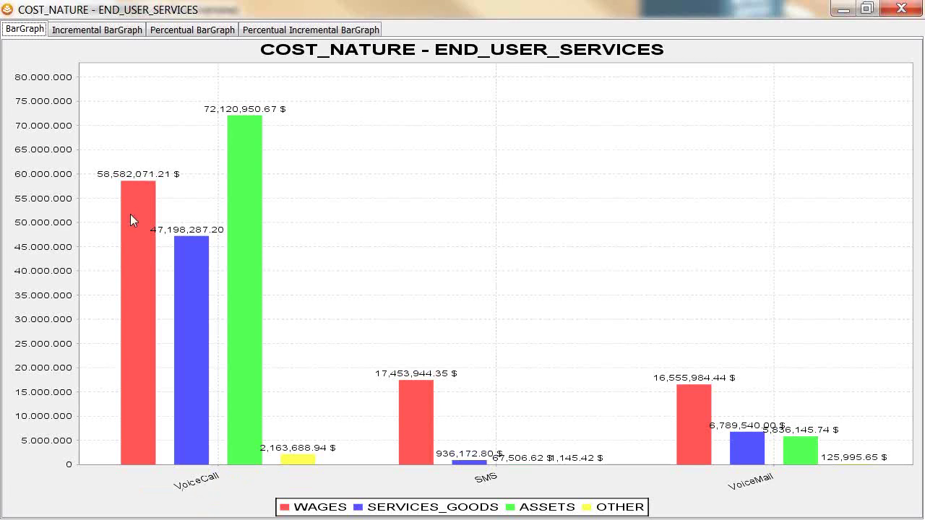
{"action": "mouse_move", "coordinate": [131, 216]}
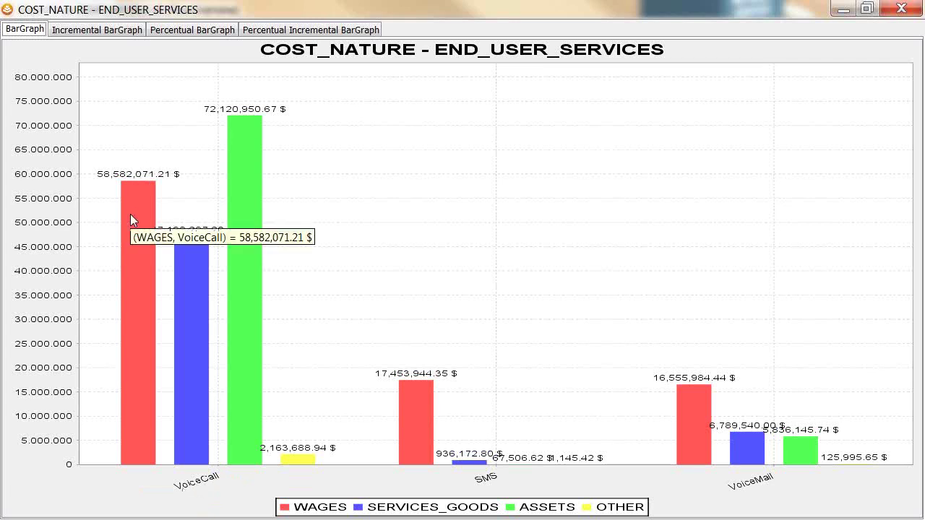
{"action": "mouse_move", "coordinate": [203, 297]}
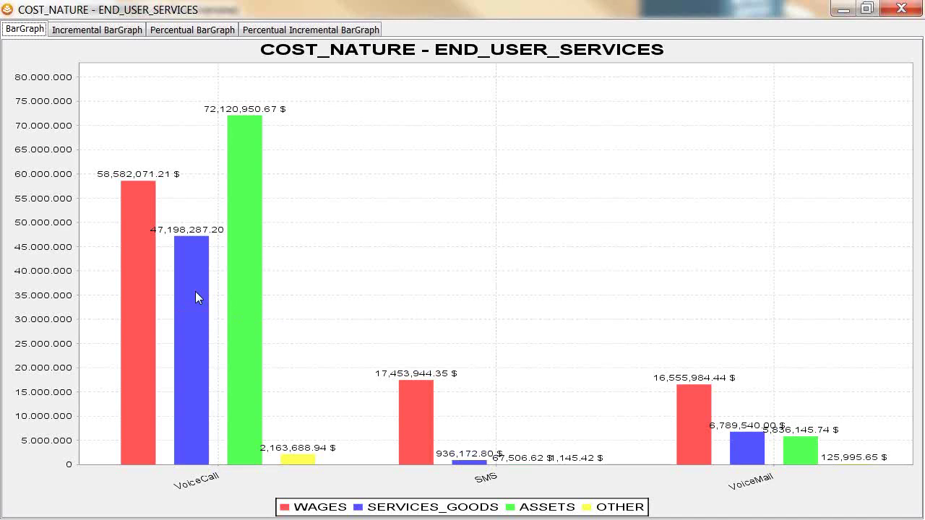
{"action": "mouse_move", "coordinate": [192, 274]}
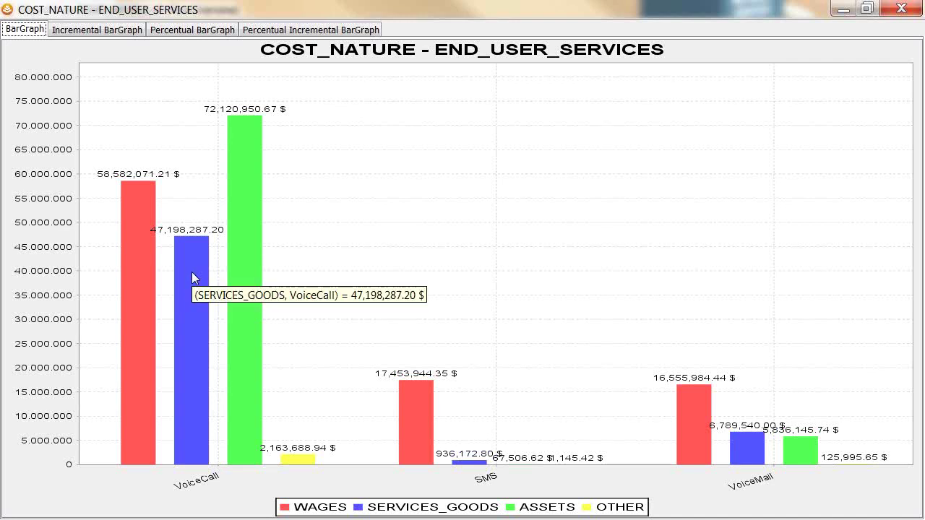
{"action": "double_click", "coordinate": [6, 13]}
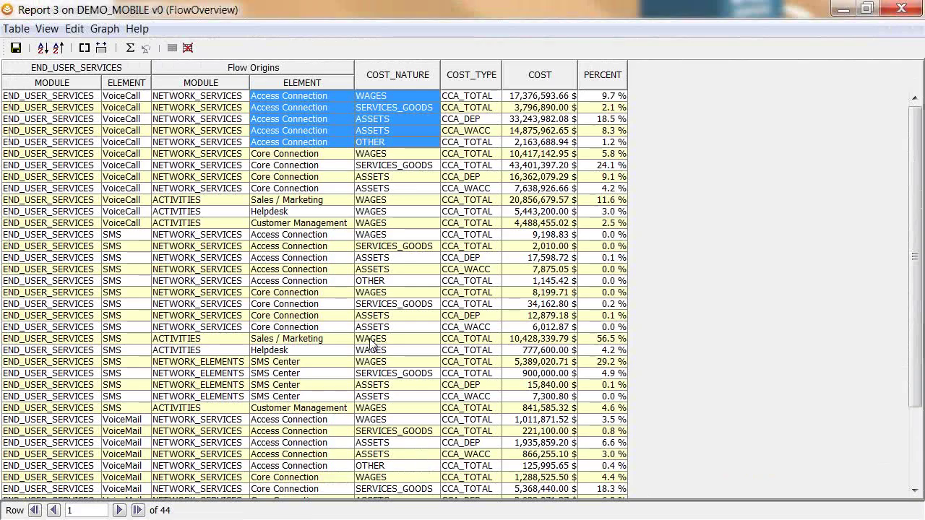
{"action": "double_click", "coordinate": [6, 13]}
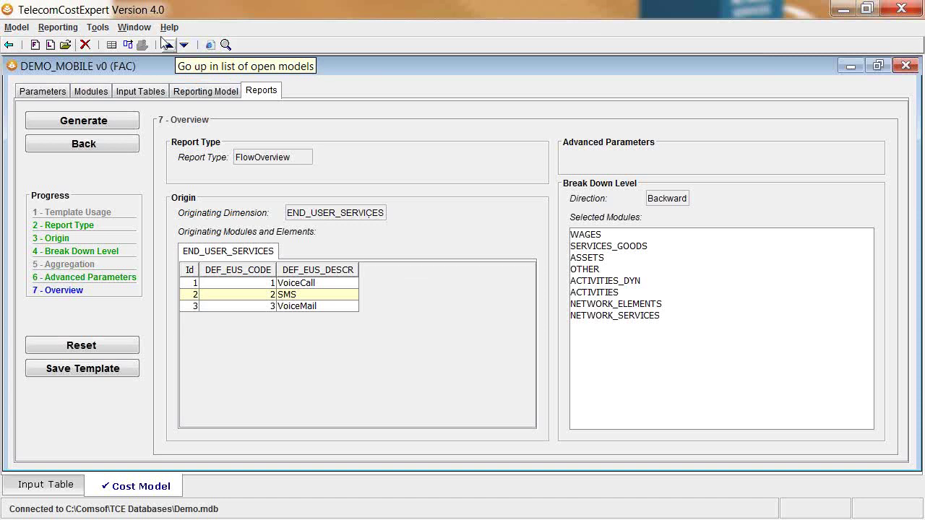
Bring up the DEMO_FIXED v1 cost model and review its parameters, including the number of allocation keys.
{"action": "left_click", "coordinate": [134, 27]}
{"action": "left_click", "coordinate": [153, 54]}
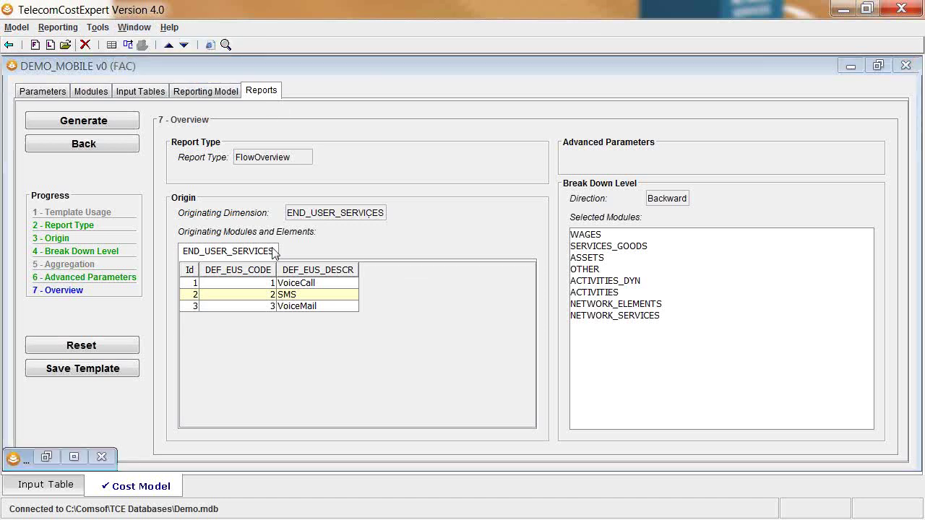
{"action": "left_click", "coordinate": [78, 458]}
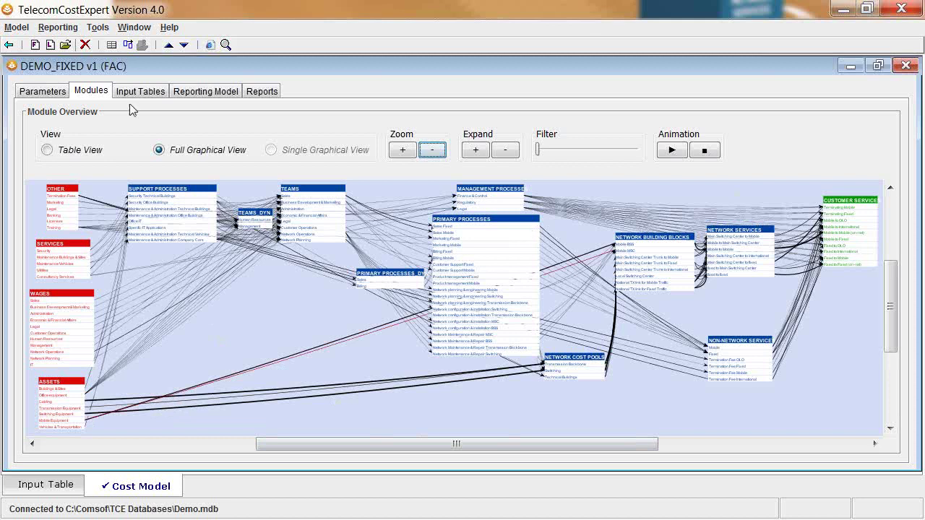
{"action": "left_click", "coordinate": [43, 91]}
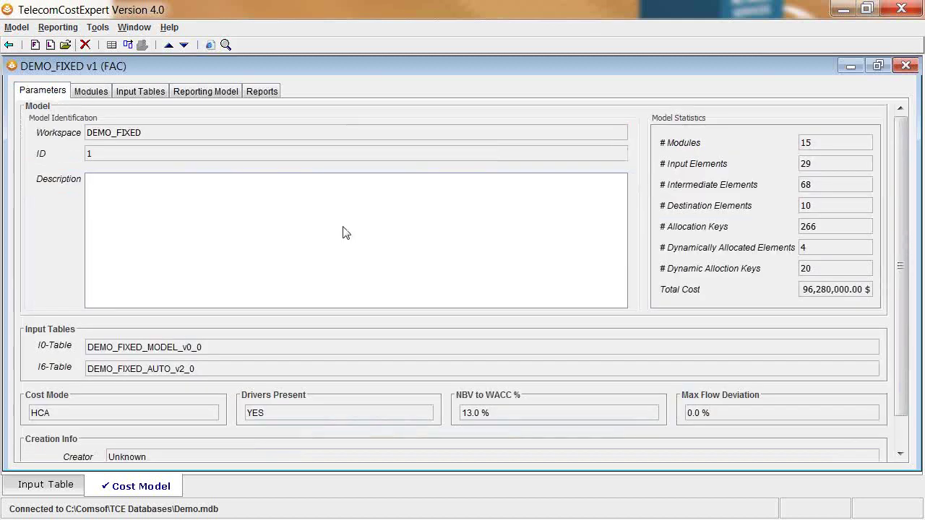
{"action": "left_click_drag", "start_coordinate": [826, 224], "coordinate": [804, 225]}
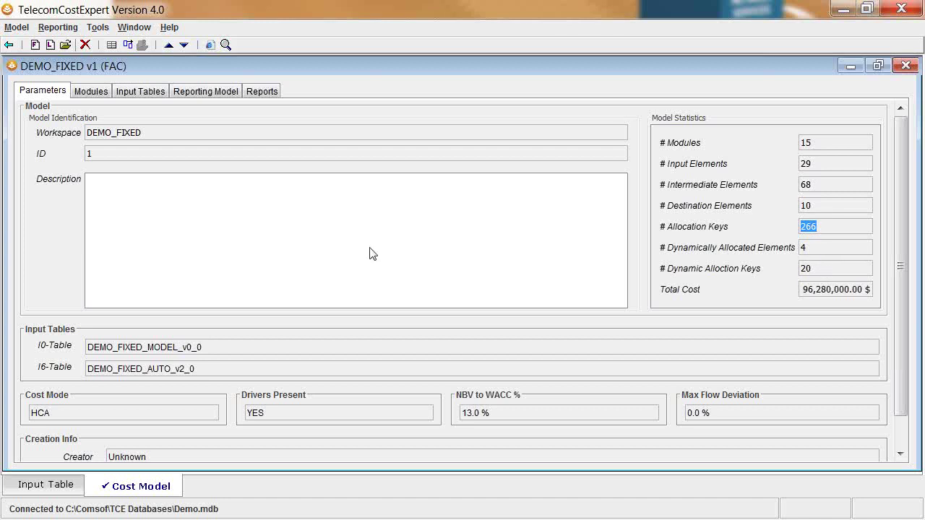
Start a Flow Overview report for DEMO_FIXED without a template and proceed to the origin selection.
{"action": "left_click", "coordinate": [267, 93]}
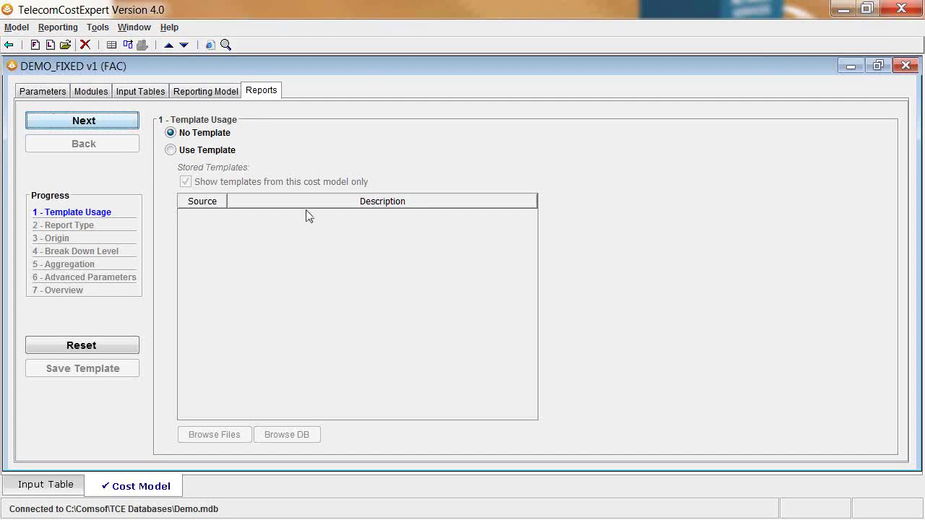
{"action": "left_click", "coordinate": [118, 127]}
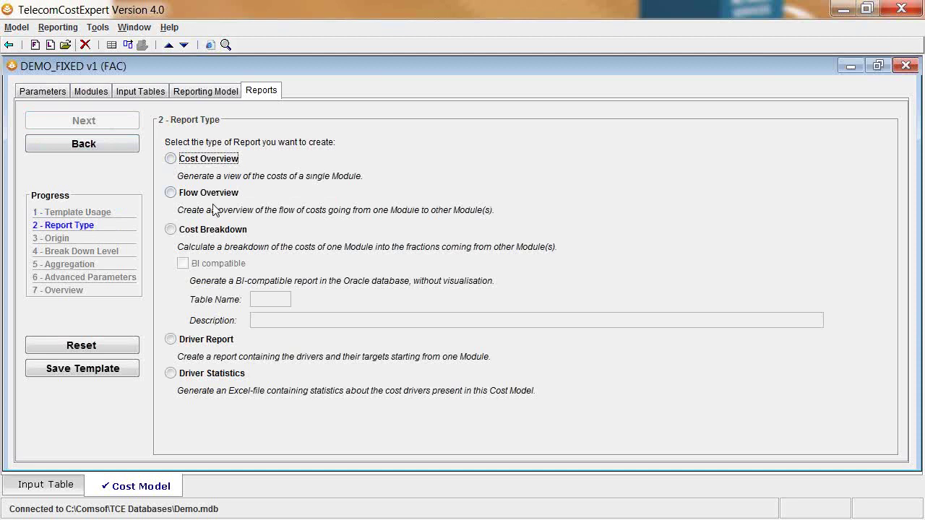
{"action": "left_click", "coordinate": [209, 192]}
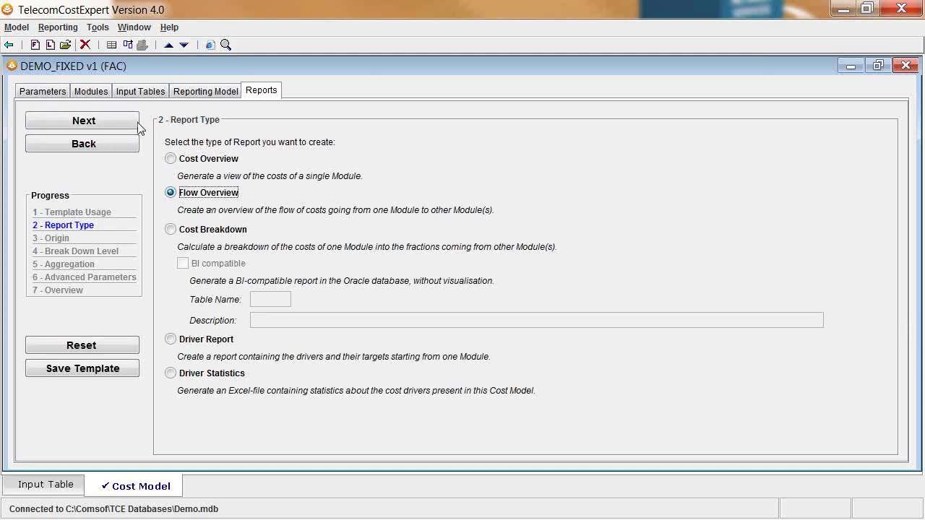
{"action": "left_click", "coordinate": [101, 121]}
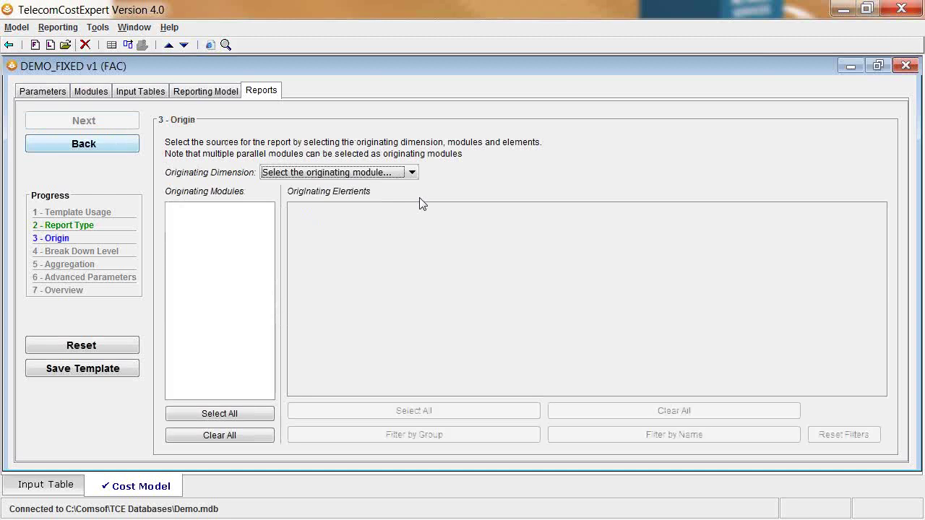
Set the originating dimension to Sources, include all originating modules, and proceed to the break down level.
{"action": "left_click", "coordinate": [352, 175]}
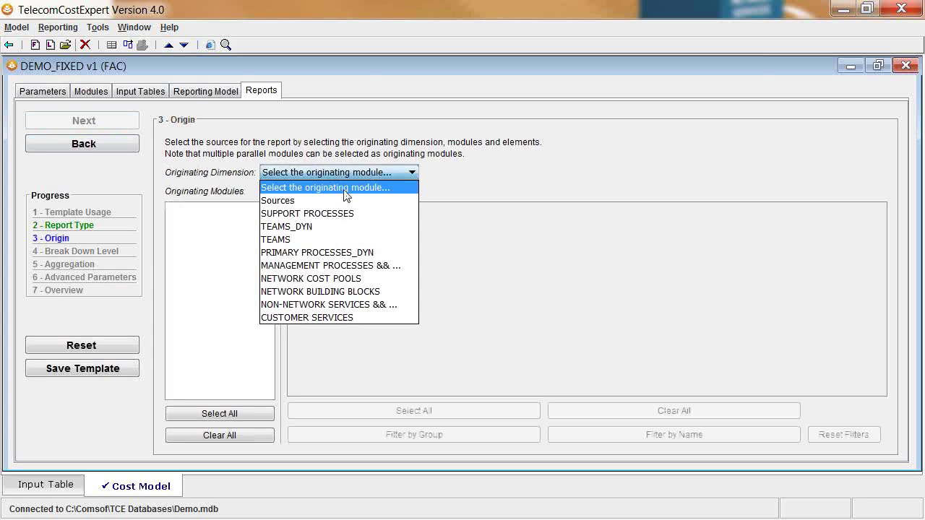
{"action": "left_click", "coordinate": [367, 200]}
{"action": "left_click", "coordinate": [252, 412]}
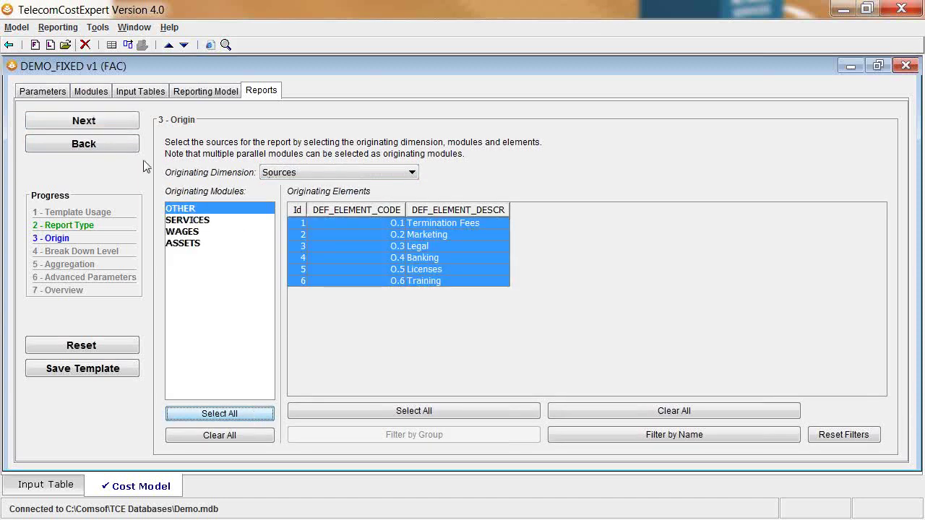
{"action": "left_click", "coordinate": [122, 124]}
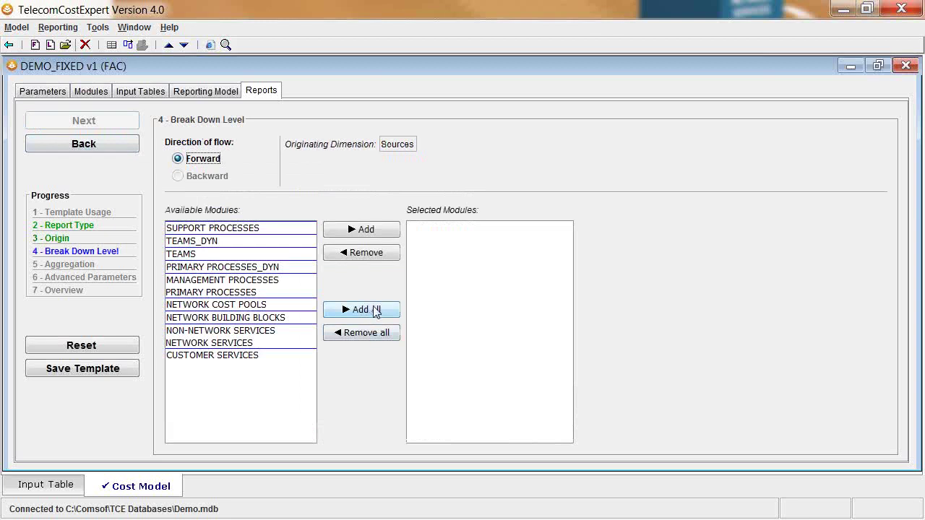
Include all available modules in the forward flow, keep the default advanced parameters, and generate the report.
{"action": "left_click", "coordinate": [375, 311]}
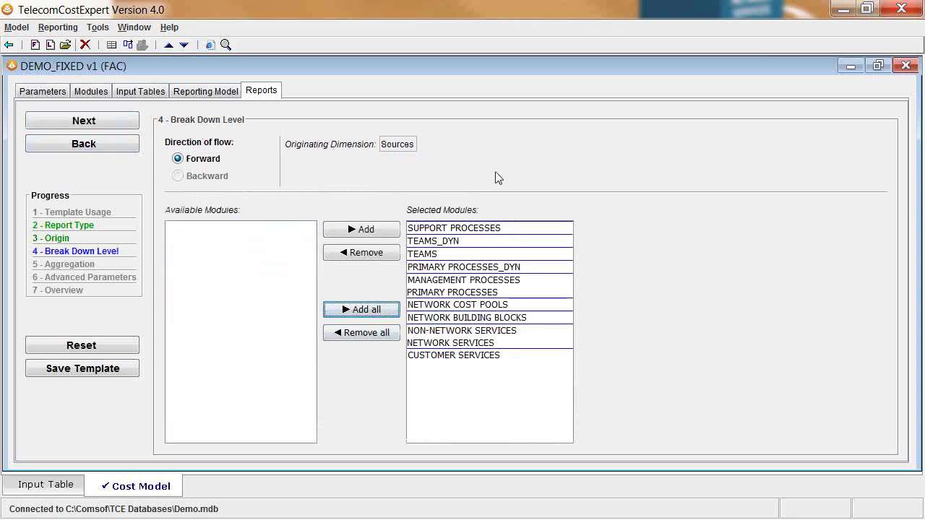
{"action": "left_click", "coordinate": [127, 126]}
{"action": "left_click", "coordinate": [109, 124]}
{"action": "left_click", "coordinate": [108, 123]}
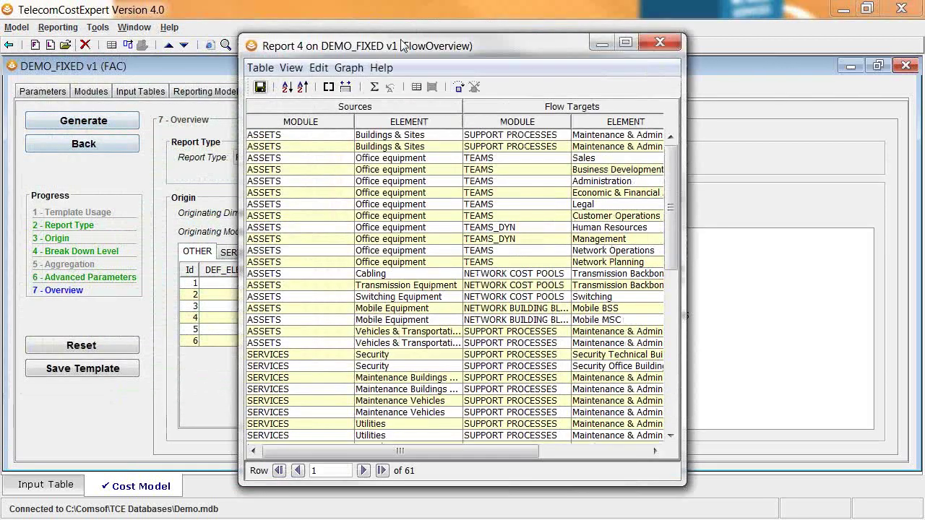
Maximise the DEMO_FIXED flow report, fit the column widths to their contents, and highlight the ASSETS source rows.
{"action": "double_click", "coordinate": [403, 46]}
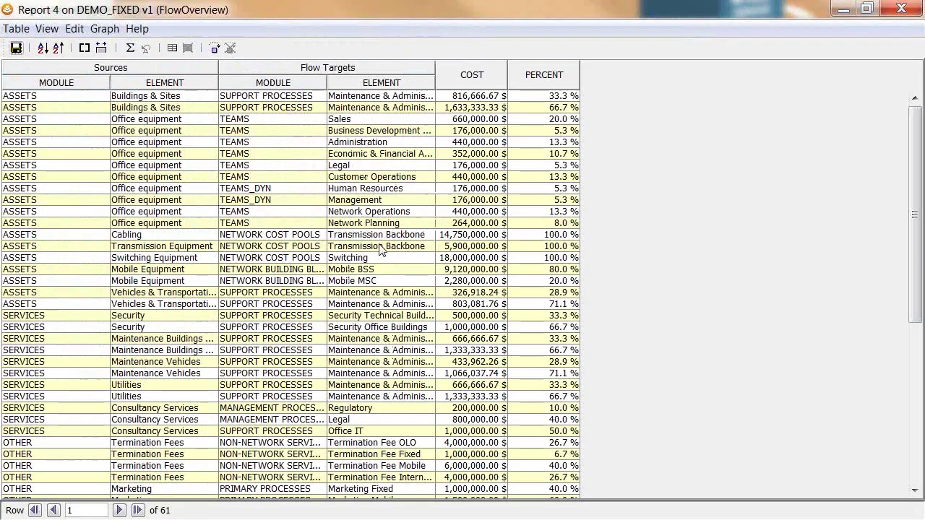
{"action": "left_click", "coordinate": [101, 48]}
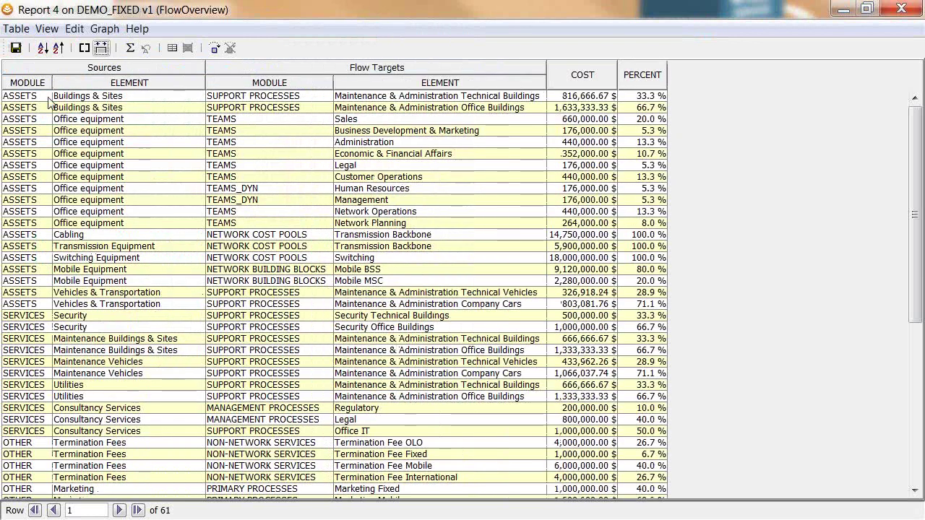
{"action": "left_click_drag", "start_coordinate": [18, 97], "coordinate": [26, 304]}
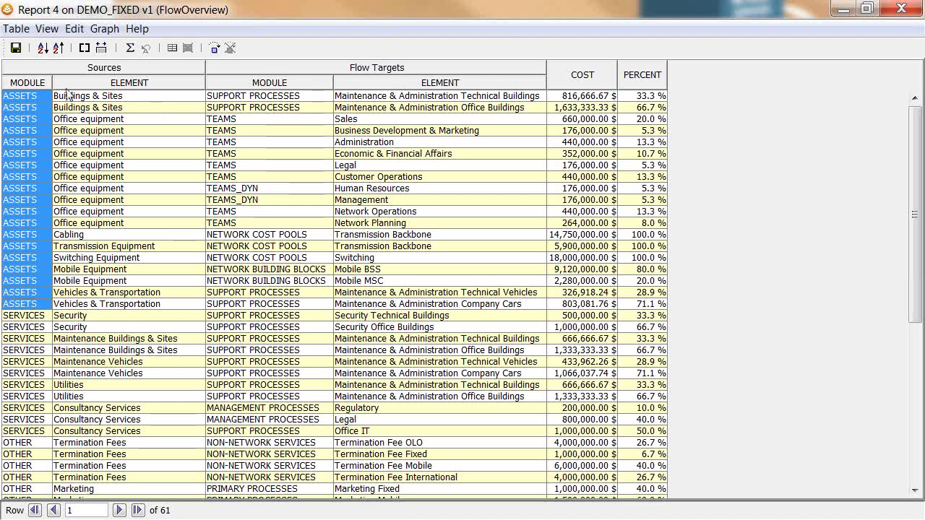
Highlight the Office equipment, Cabling and Buildings & Sites sources, tracing Buildings & Sites to its flow targets, cost and percentage.
{"action": "left_click_drag", "start_coordinate": [112, 98], "coordinate": [137, 230]}
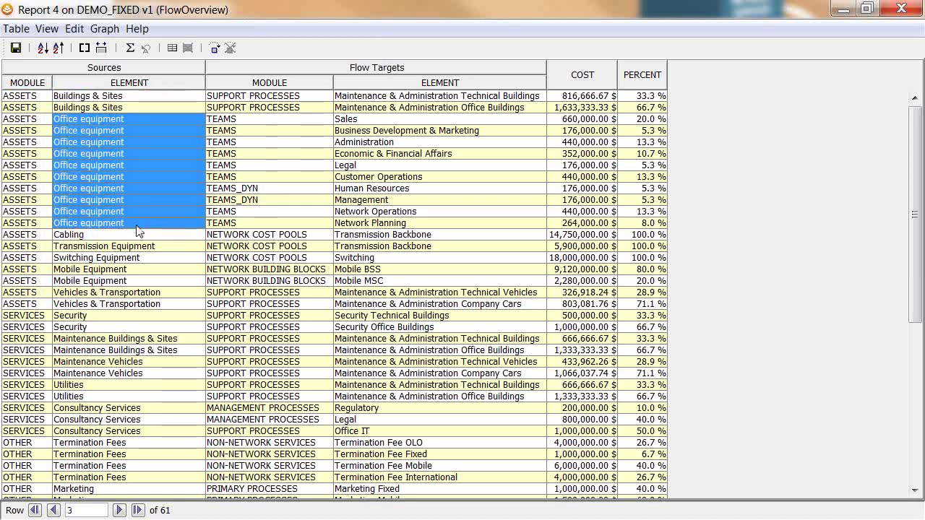
{"action": "left_click", "coordinate": [139, 236]}
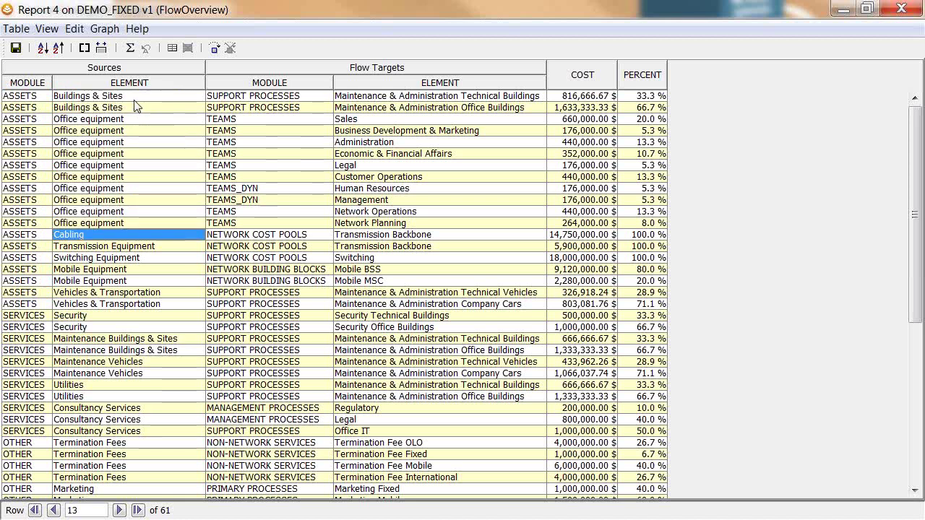
{"action": "left_click_drag", "start_coordinate": [137, 99], "coordinate": [137, 110]}
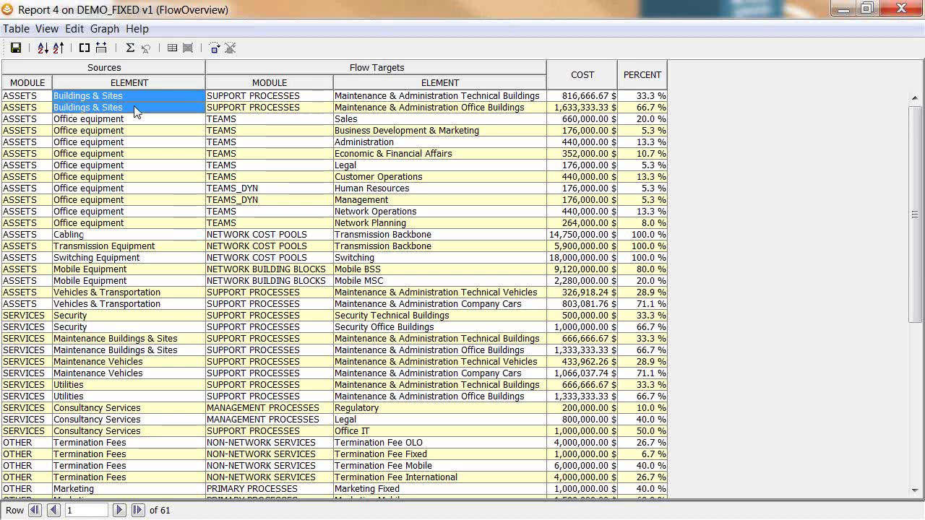
{"action": "key", "text": "shift+Right"}
{"action": "key", "text": "shift+Right"}
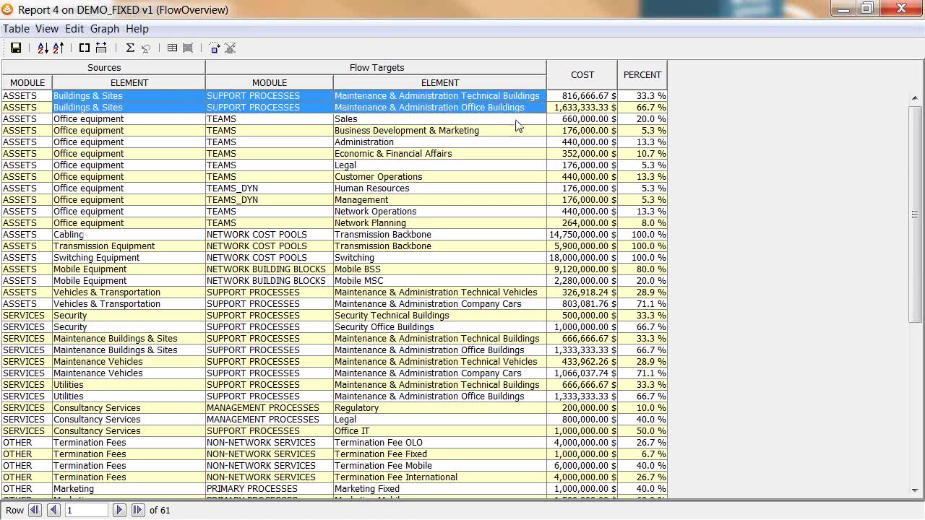
{"action": "left_click", "coordinate": [600, 100]}
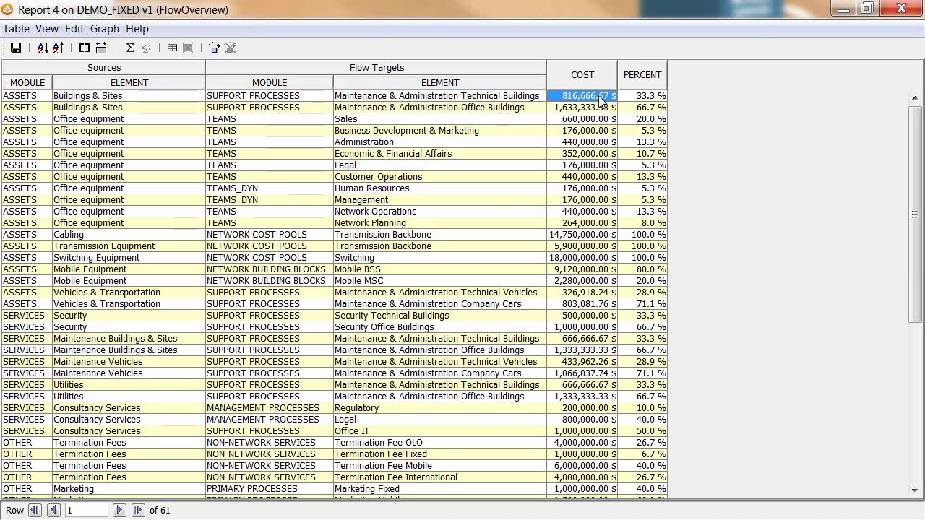
{"action": "left_click", "coordinate": [661, 100]}
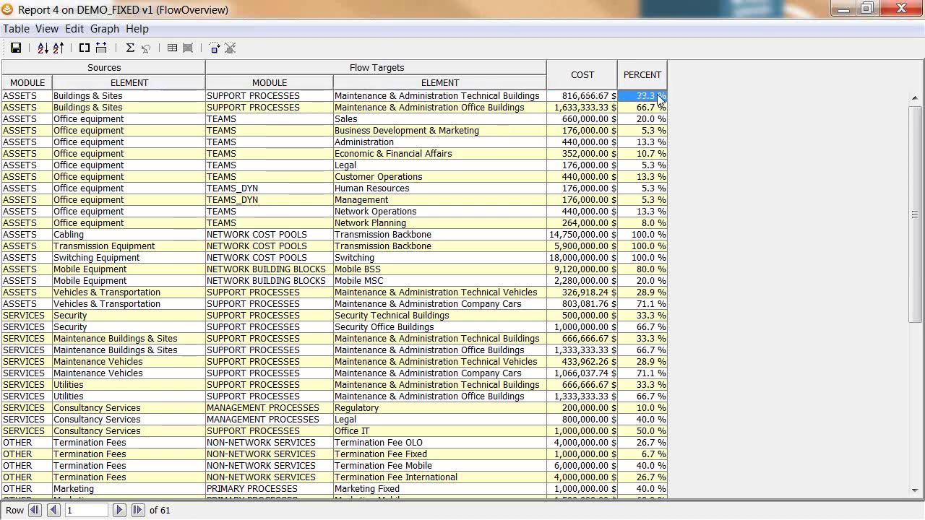
Highlight the Office equipment flow to the Sales team, from the source element through its percentage.
{"action": "left_click", "coordinate": [83, 120]}
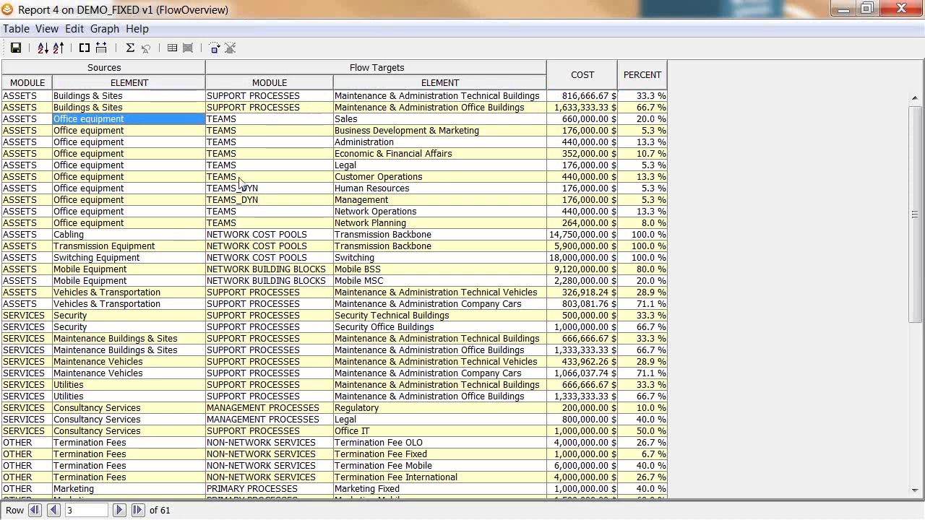
{"action": "key", "text": "shift+Right"}
{"action": "key", "text": "shift+Right"}
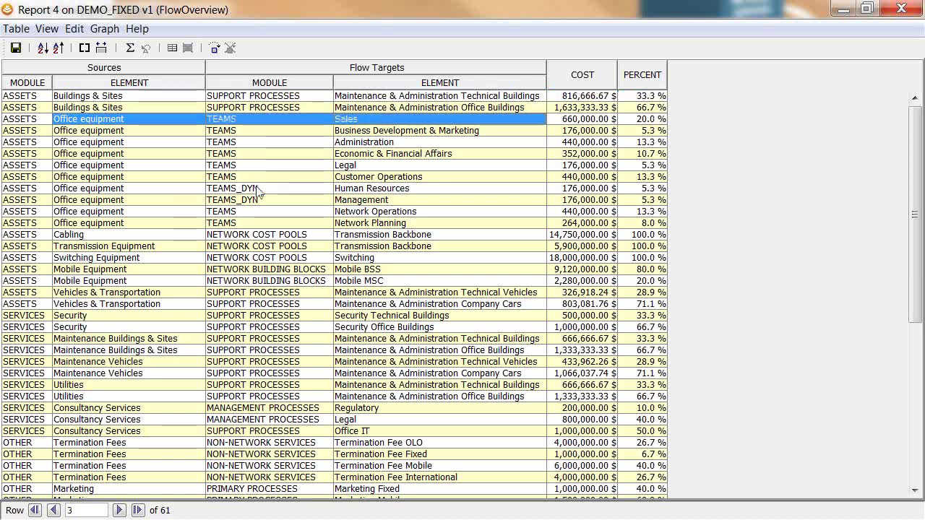
{"action": "key", "text": "shift+Right"}
{"action": "key", "text": "shift+Right"}
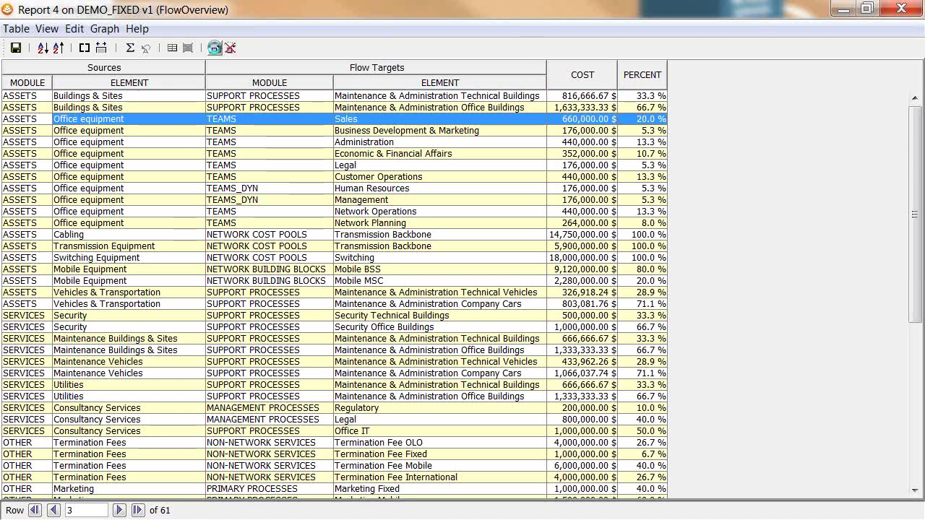
Add the driver details to the flow report with column widths fitted, and highlight the percentages from Buildings & Sites through Transmission Equipment.
{"action": "left_click", "coordinate": [214, 47]}
{"action": "left_click", "coordinate": [101, 48]}
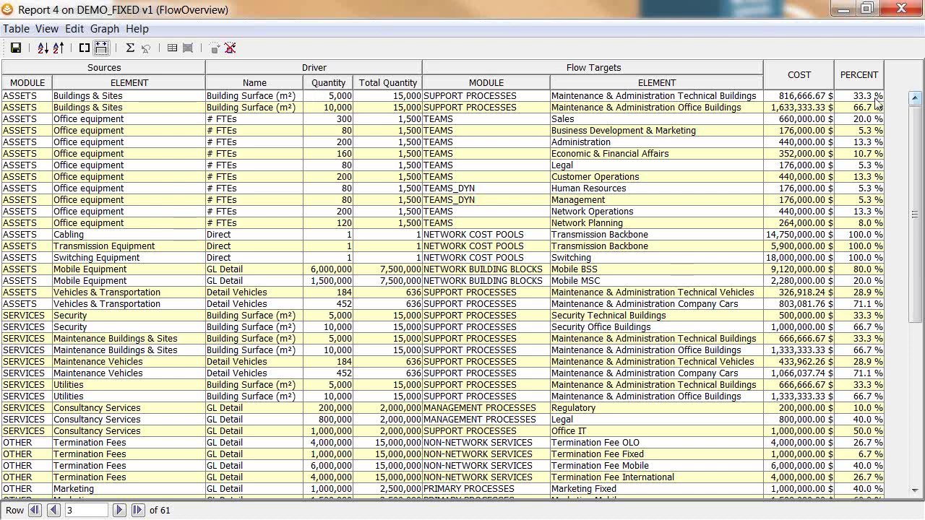
{"action": "left_click_drag", "start_coordinate": [876, 98], "coordinate": [865, 247]}
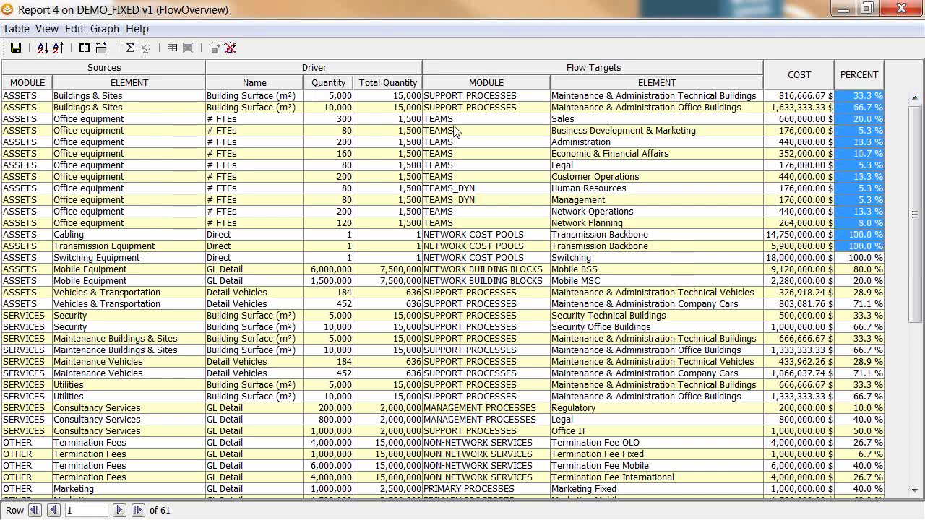
Examine the Building Surface driver quantities for the two Buildings & Sites rows and their corresponding flow targets.
{"action": "left_click_drag", "start_coordinate": [171, 99], "coordinate": [171, 109]}
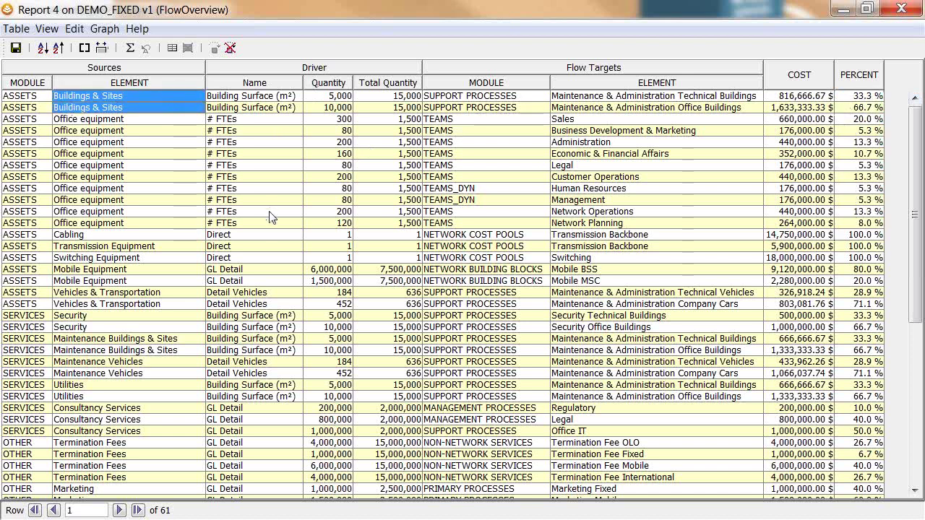
{"action": "key", "text": "shift+Right"}
{"action": "key", "text": "shift+Right"}
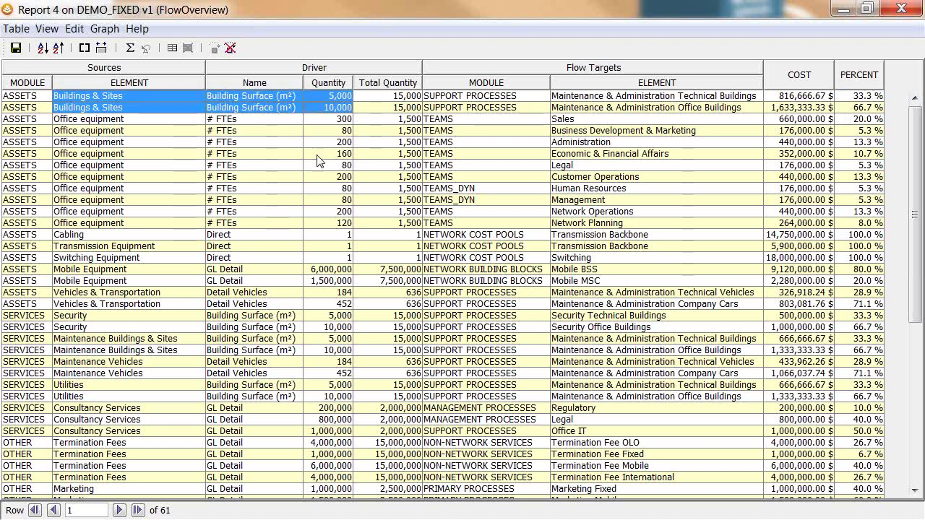
{"action": "left_click", "coordinate": [389, 108], "text": "shift"}
{"action": "left_click_drag", "start_coordinate": [345, 96], "coordinate": [346, 107]}
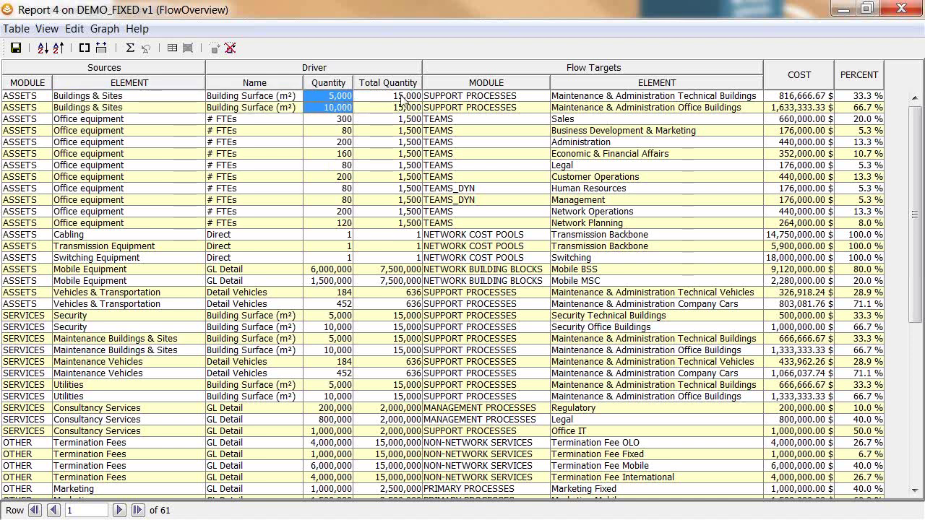
{"action": "left_click", "coordinate": [623, 99]}
{"action": "left_click", "coordinate": [334, 107]}
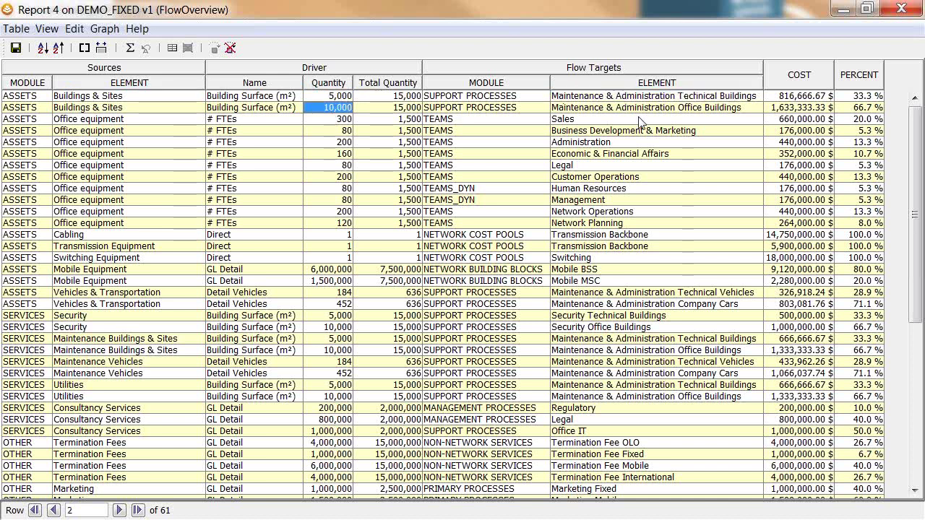
{"action": "left_click", "coordinate": [645, 108]}
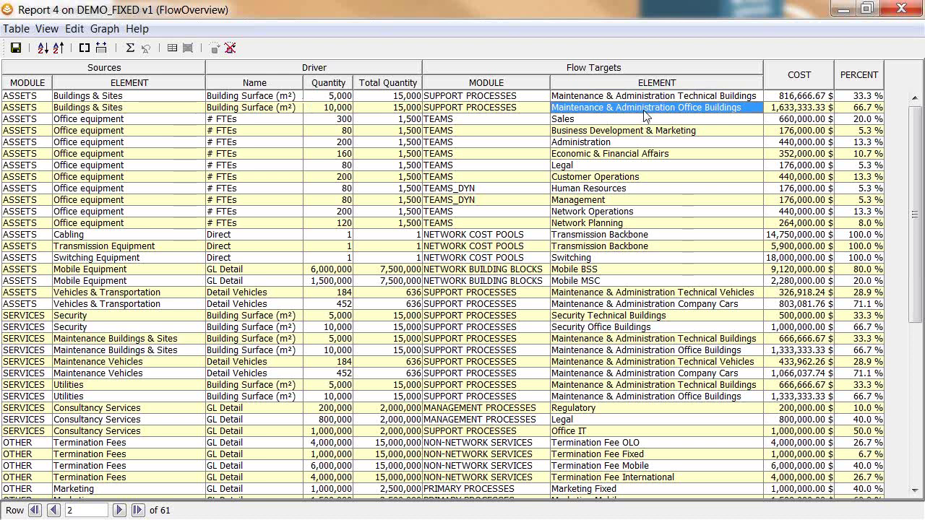
Return to the DEMO_FIXED report setup, reset it, and start a Cost Overview report without a template.
{"action": "left_click", "coordinate": [8, 11]}
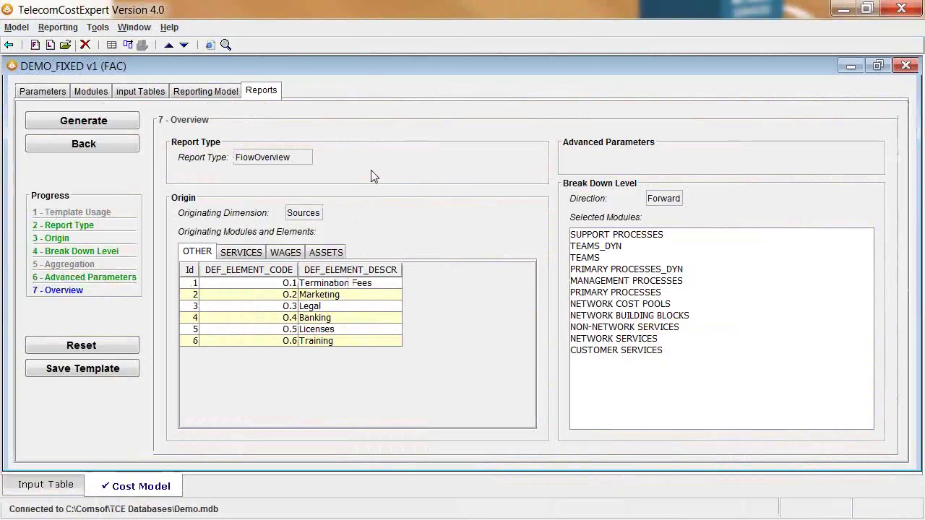
{"action": "left_click", "coordinate": [112, 347]}
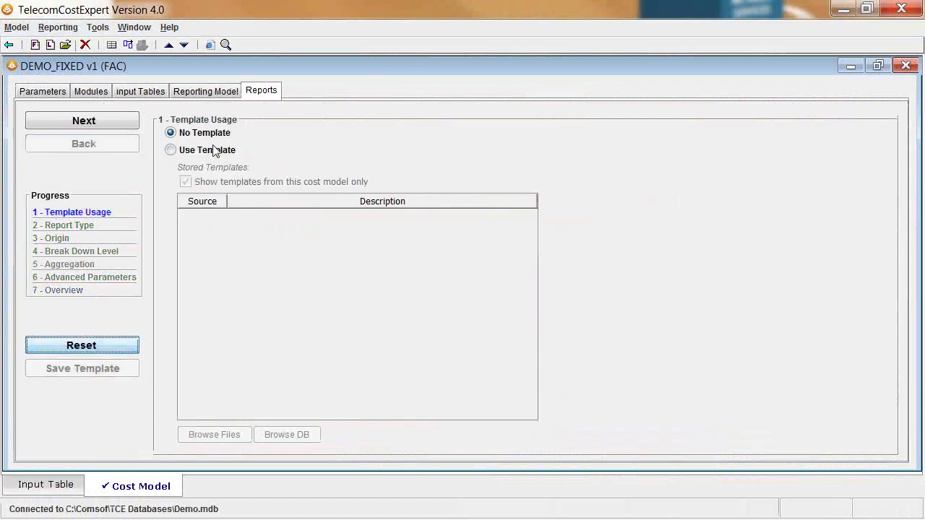
{"action": "left_click", "coordinate": [116, 123]}
{"action": "left_click", "coordinate": [202, 158]}
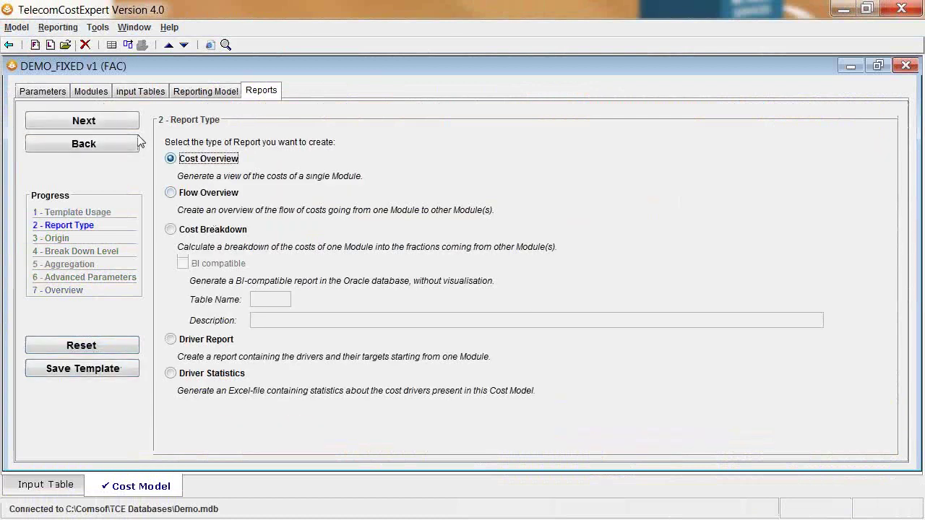
{"action": "left_click", "coordinate": [129, 125]}
Set the originating dimension to CUSTOMER SERVICES, include all service elements from CS.1 to CS.10, and generate the cost overview.
{"action": "left_click", "coordinate": [357, 173]}
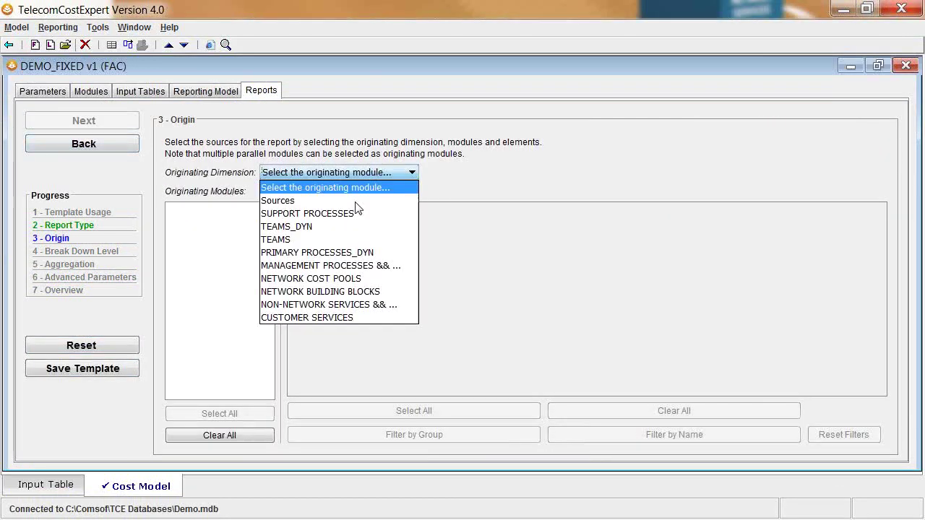
{"action": "left_click", "coordinate": [350, 317]}
{"action": "left_click_drag", "start_coordinate": [437, 224], "coordinate": [434, 329]}
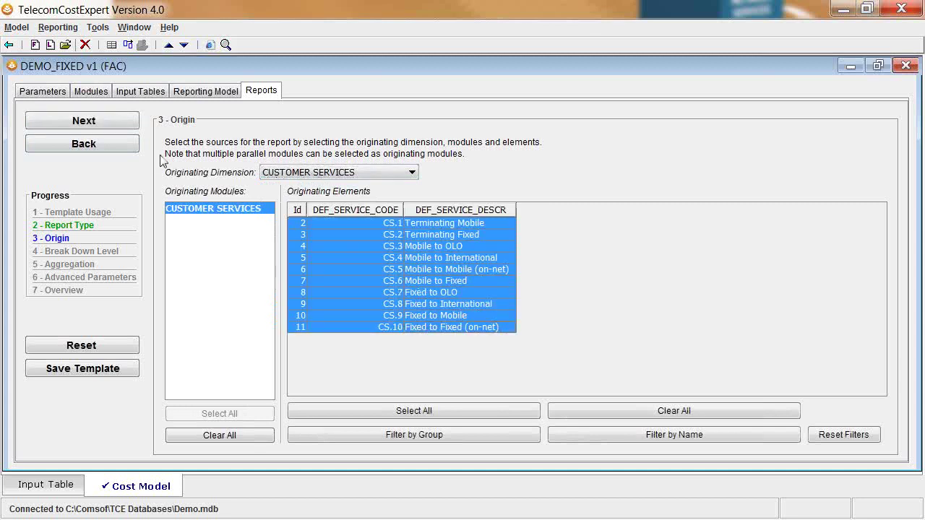
{"action": "left_click", "coordinate": [90, 122]}
{"action": "left_click", "coordinate": [90, 121]}
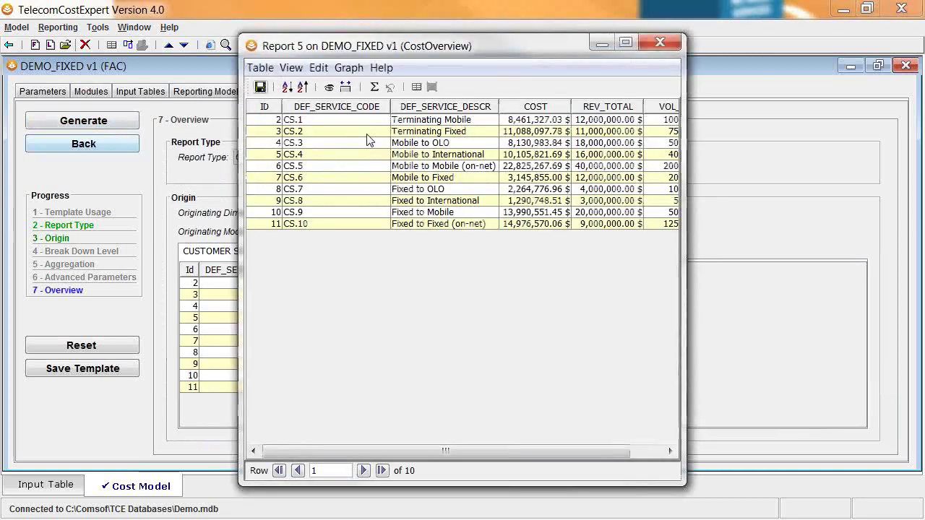
Fit the cost overview's columns in a maximised window and highlight the COST values of all customer services.
{"action": "left_click", "coordinate": [344, 90]}
{"action": "double_click", "coordinate": [350, 47]}
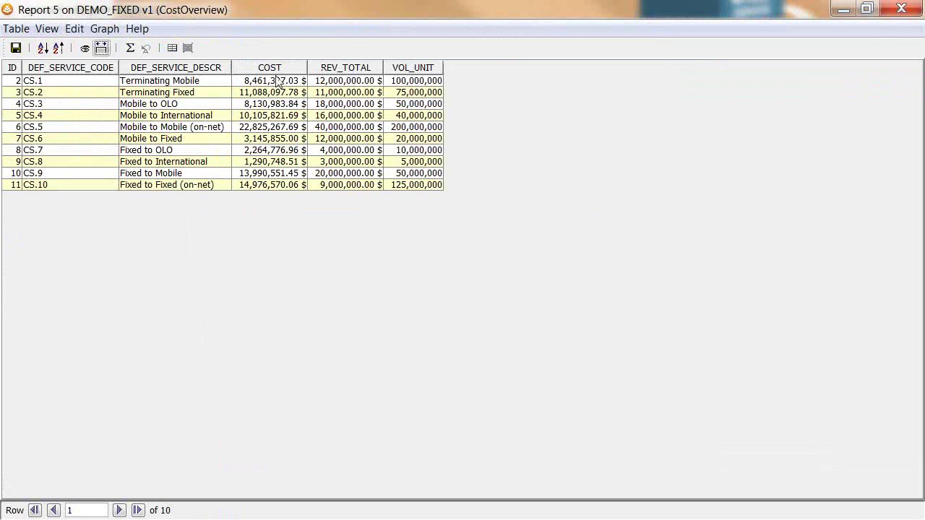
{"action": "left_click_drag", "start_coordinate": [281, 81], "coordinate": [267, 208]}
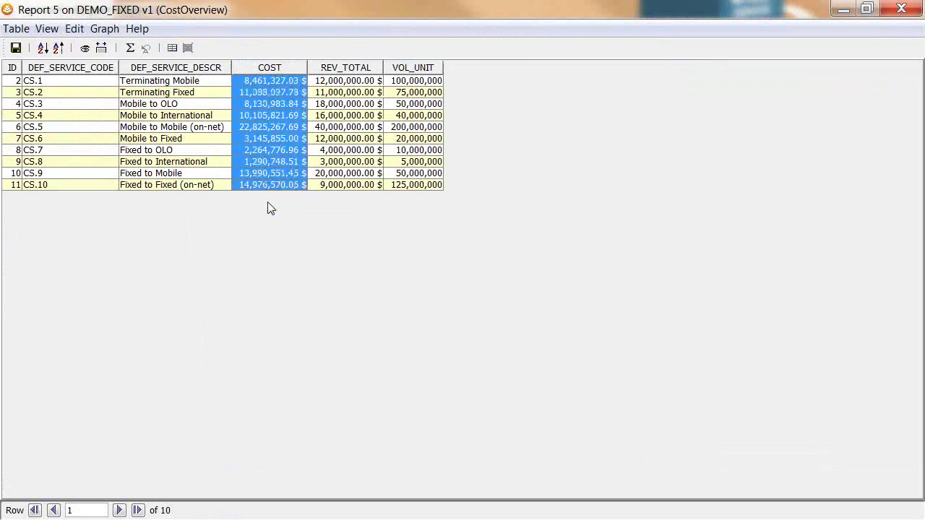
Show the GROUP_UNIT_TYPE and UNIT_COST_UNIT columns in the cost overview, and move GROUP_UNIT_TYPE to the end of the table.
{"action": "left_click", "coordinate": [85, 50]}
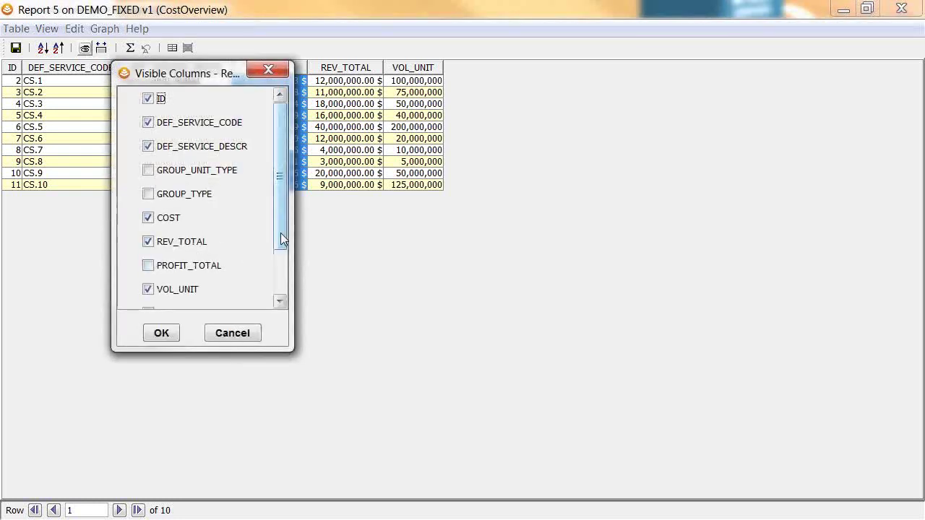
{"action": "left_click", "coordinate": [165, 172]}
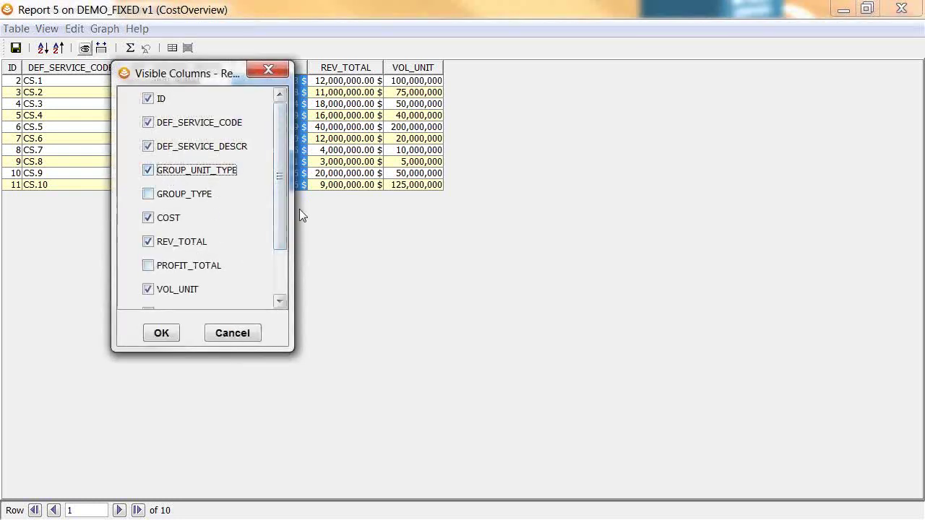
{"action": "scroll", "coordinate": [275, 241], "scroll_direction": "down", "scroll_amount": 3}
{"action": "left_click", "coordinate": [192, 249]}
{"action": "left_click", "coordinate": [161, 333]}
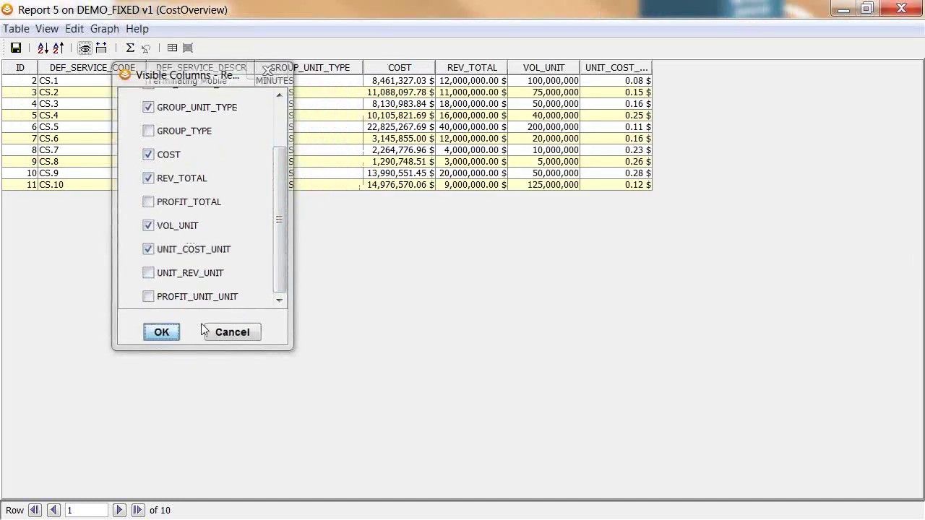
{"action": "left_click_drag", "start_coordinate": [325, 72], "coordinate": [627, 67]}
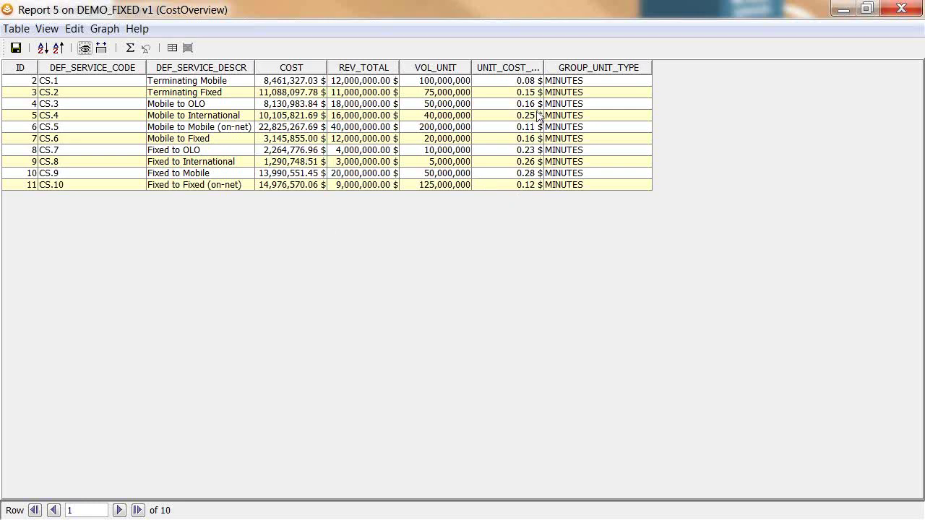
Highlight the Mobile to OLO and Mobile to Mobile (on-net) rows from description through unit cost to compare them.
{"action": "left_click", "coordinate": [225, 107]}
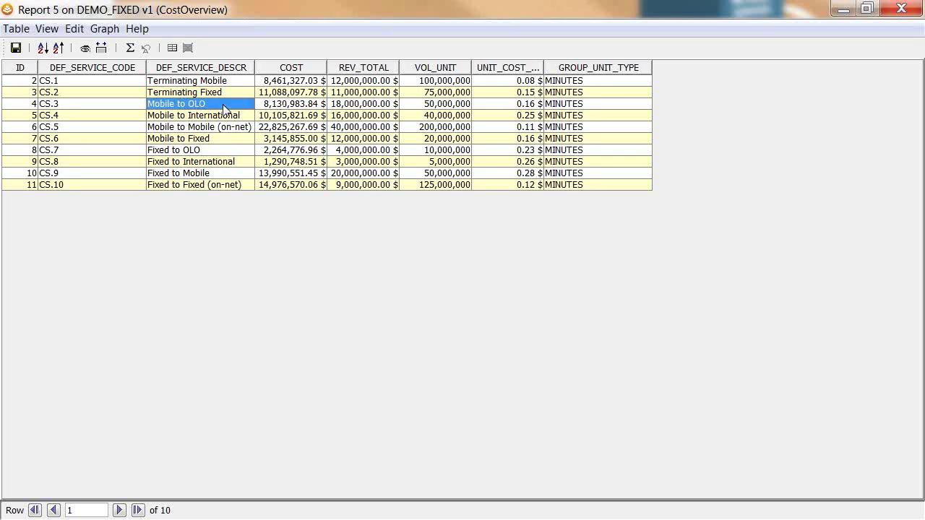
{"action": "key", "text": "shift+Right"}
{"action": "key", "text": "shift+Right"}
{"action": "key", "text": "shift+Right"}
{"action": "key", "text": "shift+Right"}
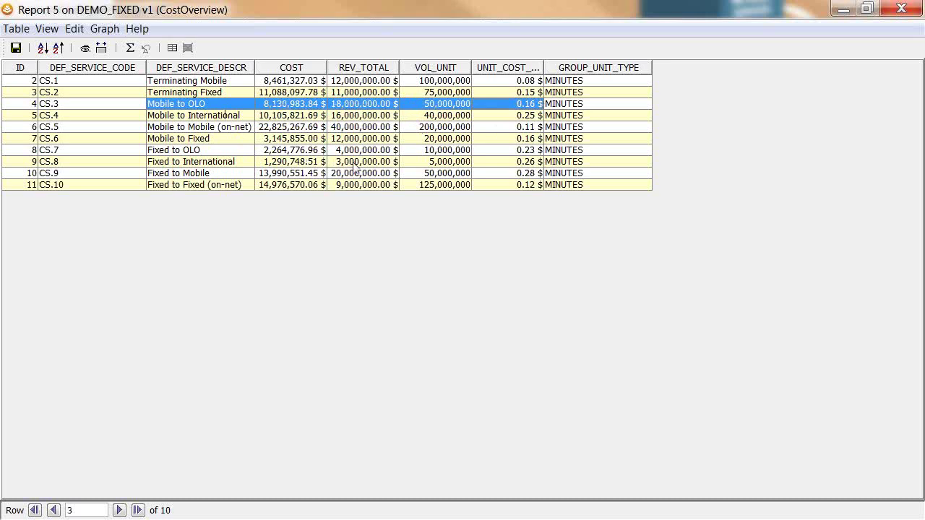
{"action": "left_click", "coordinate": [210, 130], "text": "ctrl"}
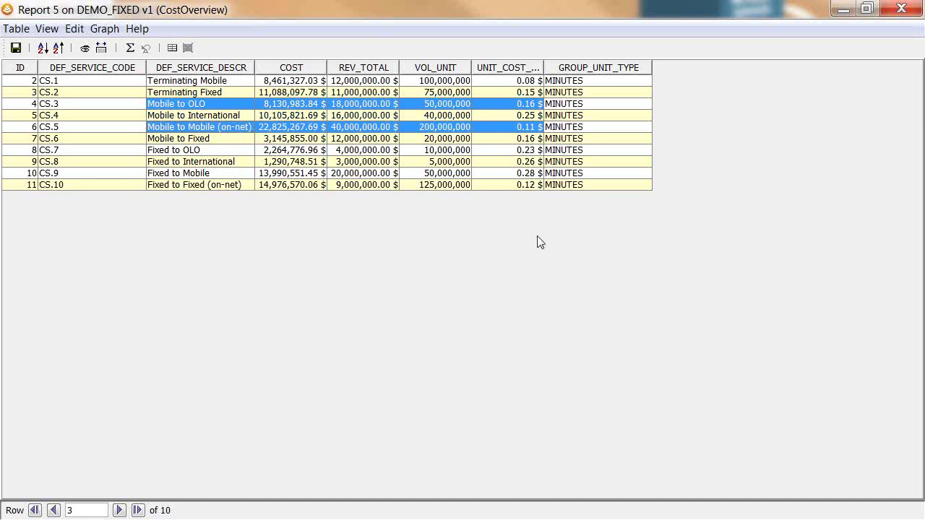
Return to the DEMO_FIXED report wizard, reset it, and choose a Cost Breakdown report without a template.
{"action": "key", "text": "alt+Tab"}
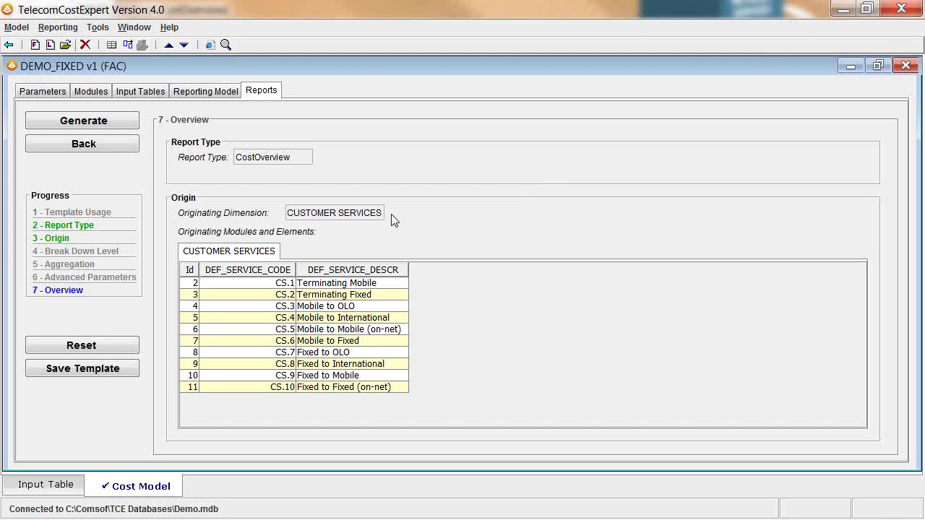
{"action": "left_click", "coordinate": [119, 349]}
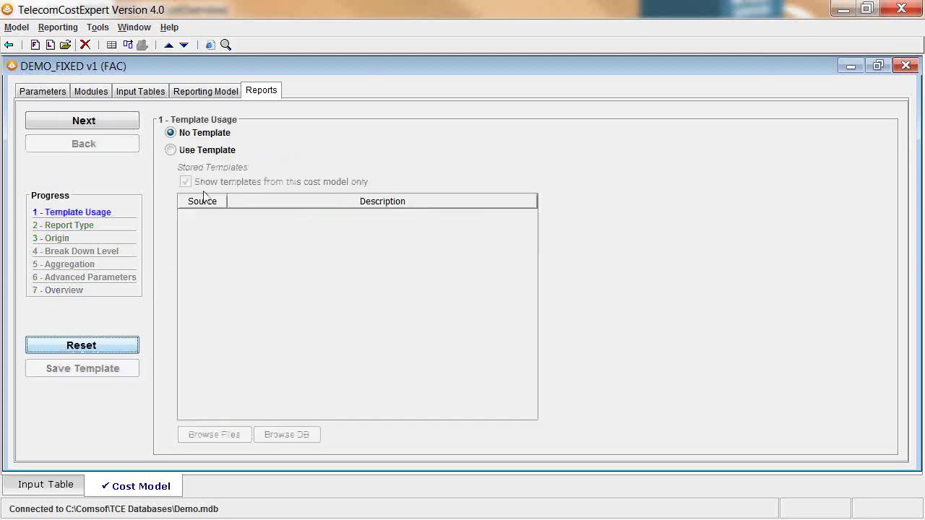
{"action": "left_click", "coordinate": [138, 120]}
{"action": "left_click", "coordinate": [201, 230]}
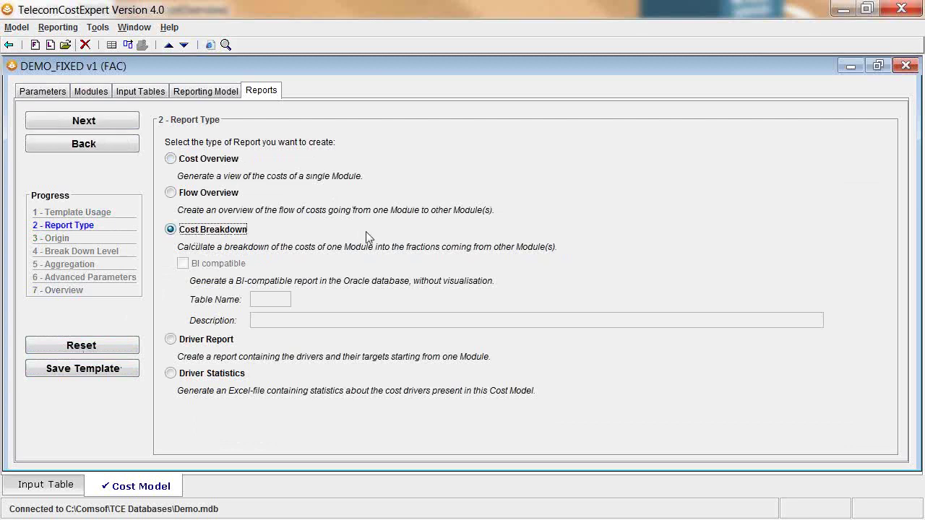
{"action": "left_click", "coordinate": [127, 124]}
Set the originating dimension to CUSTOMER SERVICES with elements CS.3 Mobile to OLO and CS.5 Mobile to Mobile (on-net).
{"action": "left_click", "coordinate": [339, 172]}
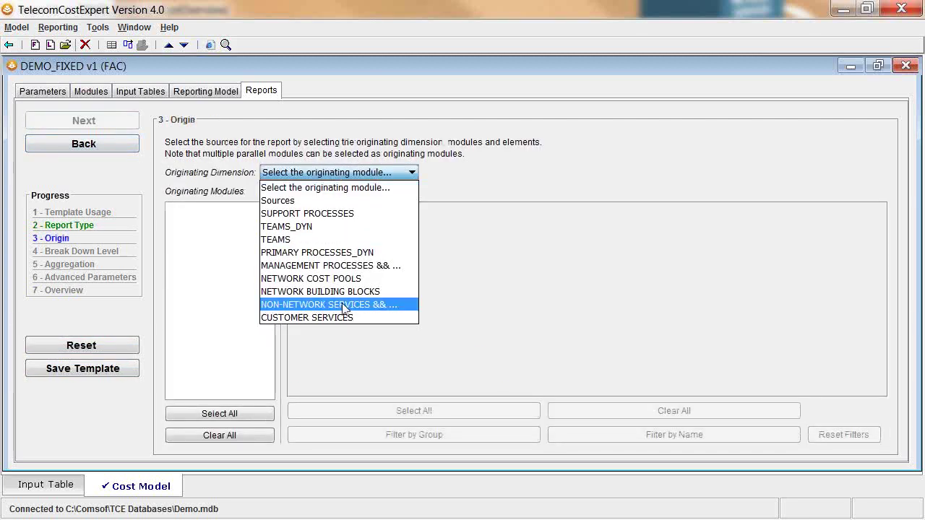
{"action": "left_click", "coordinate": [348, 318]}
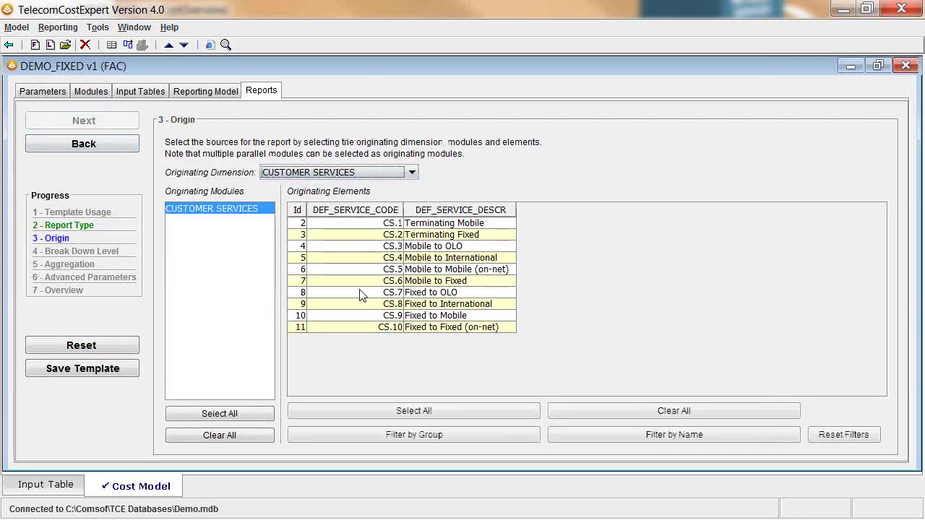
{"action": "left_click", "coordinate": [465, 247]}
{"action": "left_click", "coordinate": [485, 270], "text": "ctrl"}
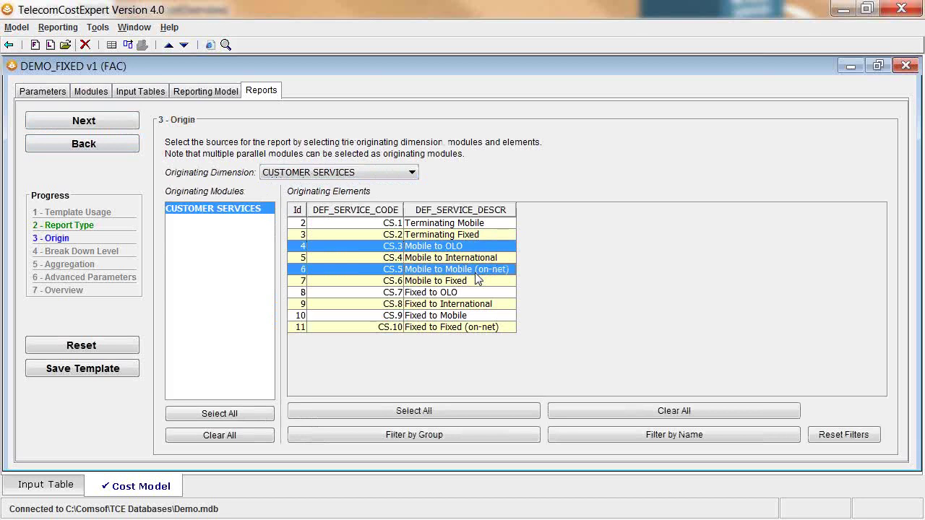
{"action": "left_click", "coordinate": [105, 121]}
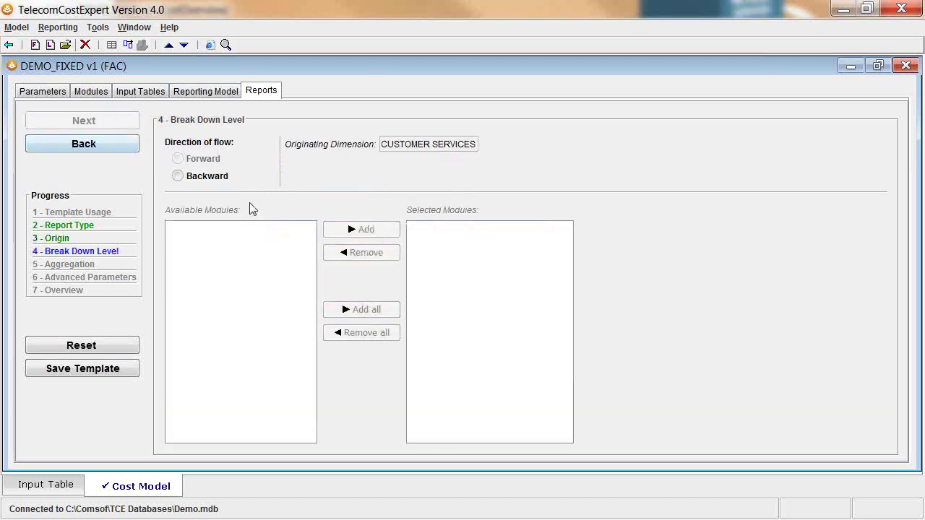
Set the flow direction to Backward and add NETWORK BUILDING BLOCKS, NON-NETWORK SERVICES and NETWORK SERVICES to the selected modules.
{"action": "left_click", "coordinate": [212, 178]}
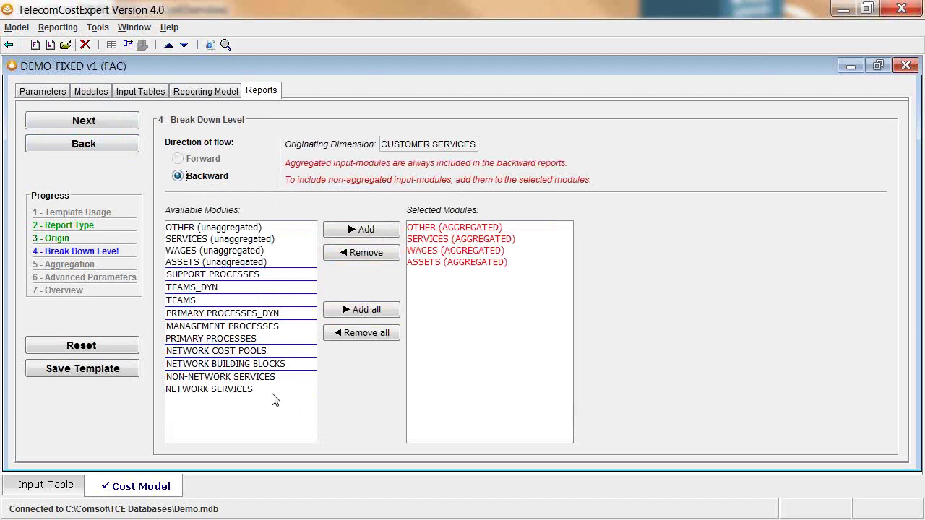
{"action": "left_click_drag", "start_coordinate": [265, 391], "coordinate": [263, 382]}
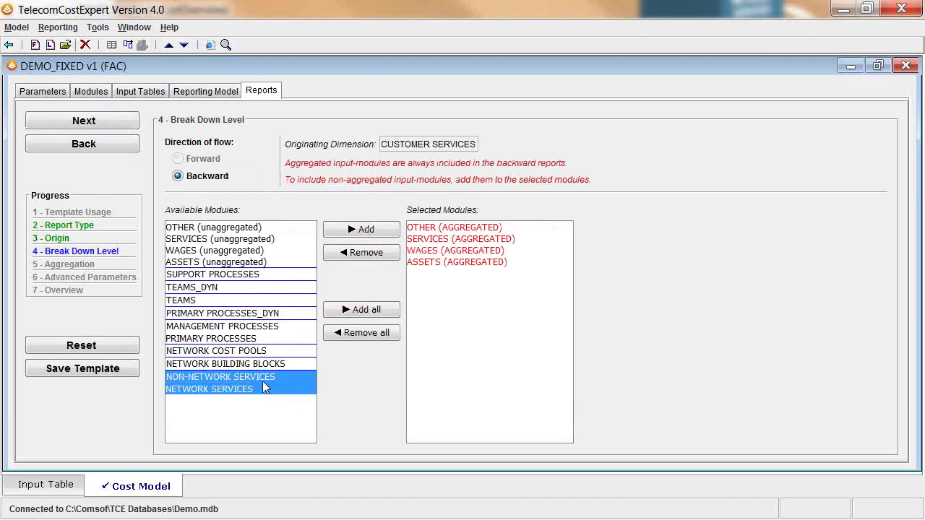
{"action": "left_click", "coordinate": [236, 353], "text": "ctrl"}
{"action": "left_click", "coordinate": [238, 354], "text": "ctrl"}
{"action": "left_click", "coordinate": [242, 365], "text": "ctrl"}
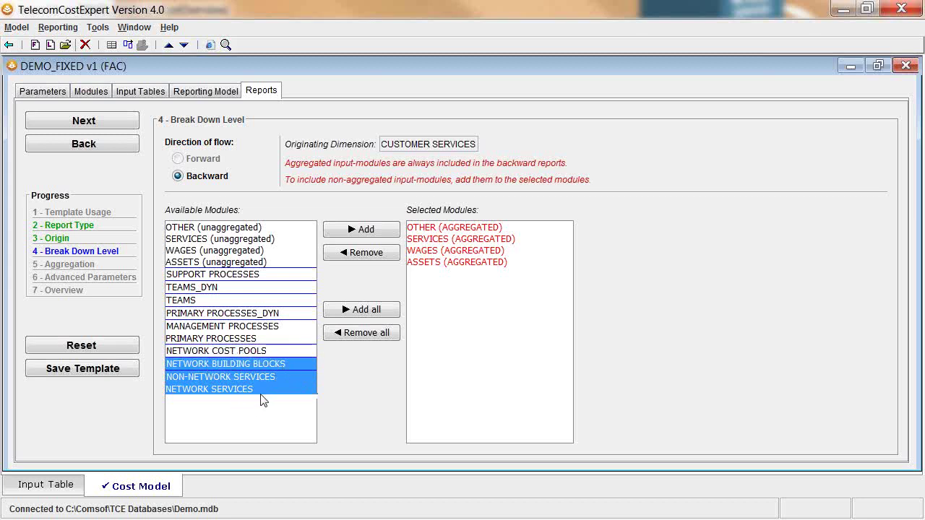
{"action": "left_click", "coordinate": [361, 232]}
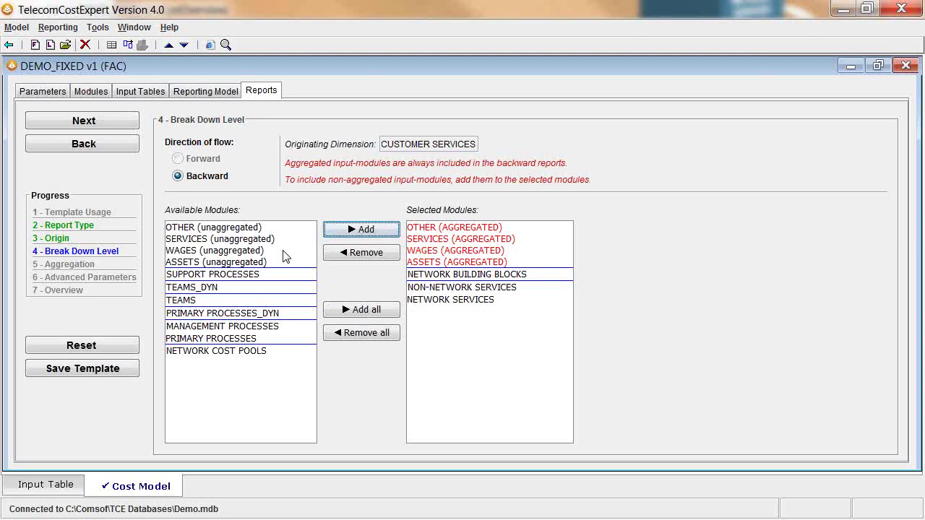
Leave the aggregation and advanced parameters at their defaults and generate the cost breakdown report.
{"action": "left_click", "coordinate": [81, 124]}
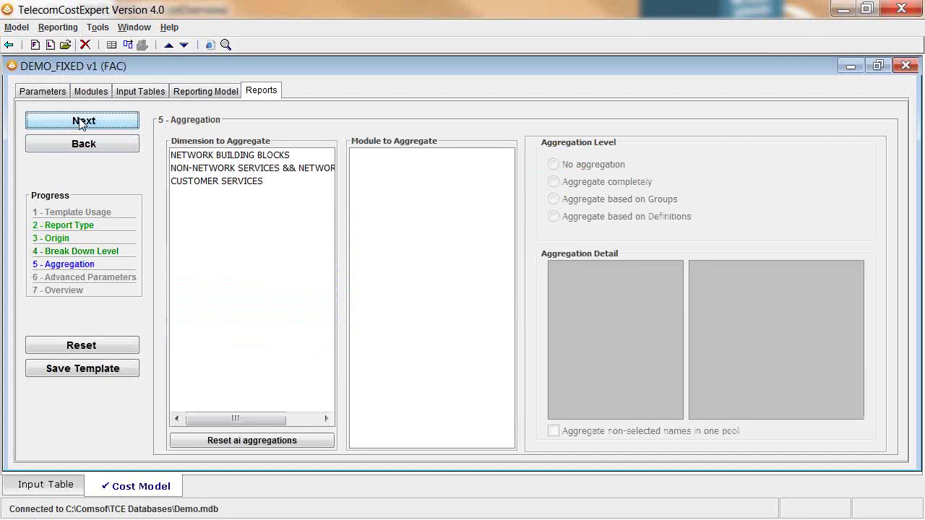
{"action": "left_click", "coordinate": [82, 123]}
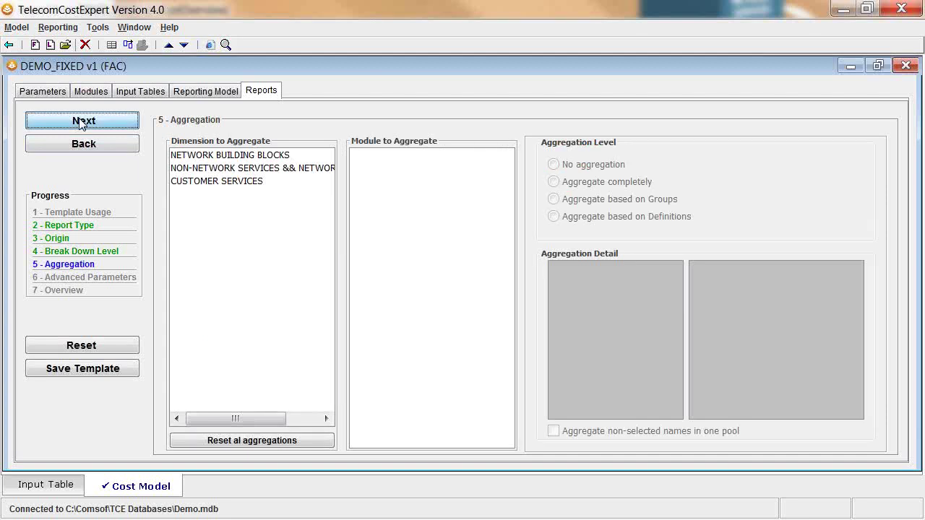
{"action": "left_click", "coordinate": [85, 124]}
{"action": "left_click", "coordinate": [84, 121]}
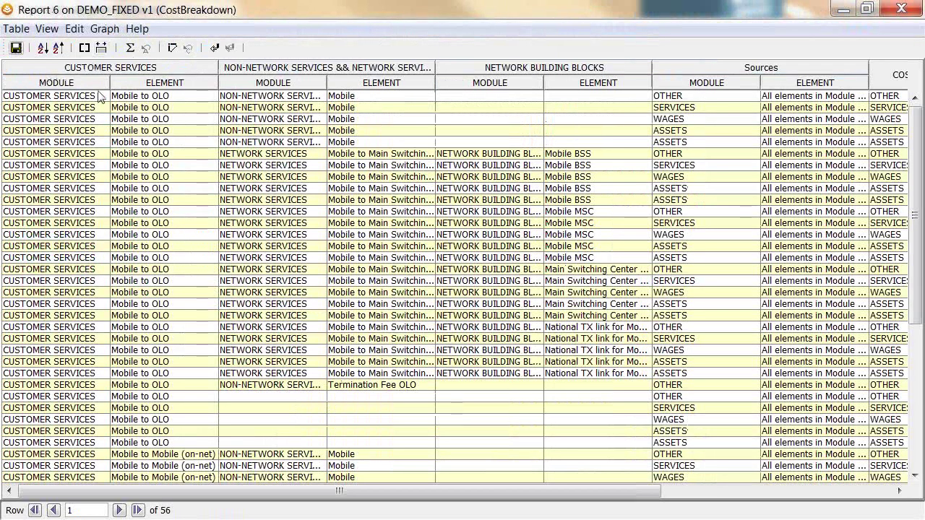
Shrink the MODULE columns of all dimensions in the cost breakdown so the COST and PERCENT columns fit in view.
{"action": "scroll", "coordinate": [103, 94], "scroll_direction": "right", "scroll_amount": 3}
{"action": "left_click_drag", "start_coordinate": [230, 86], "coordinate": [132, 85]}
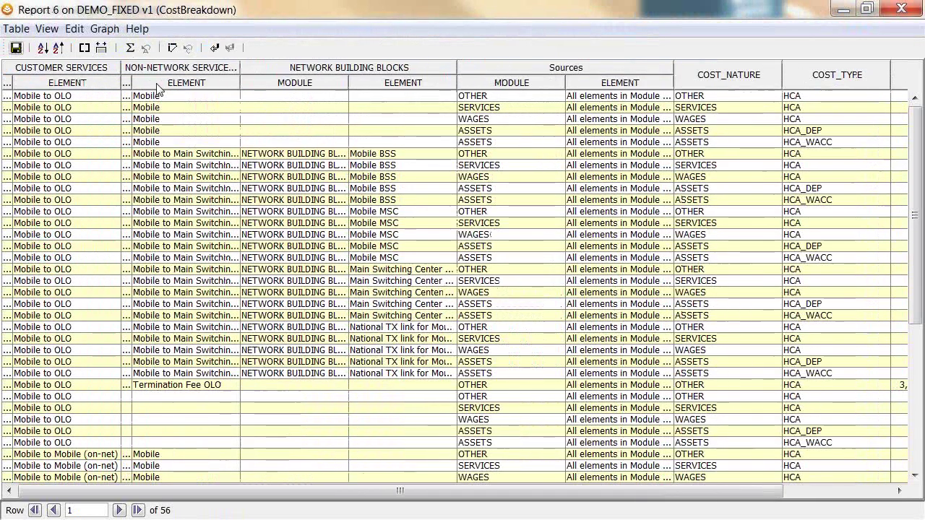
{"action": "left_click_drag", "start_coordinate": [340, 85], "coordinate": [209, 86]}
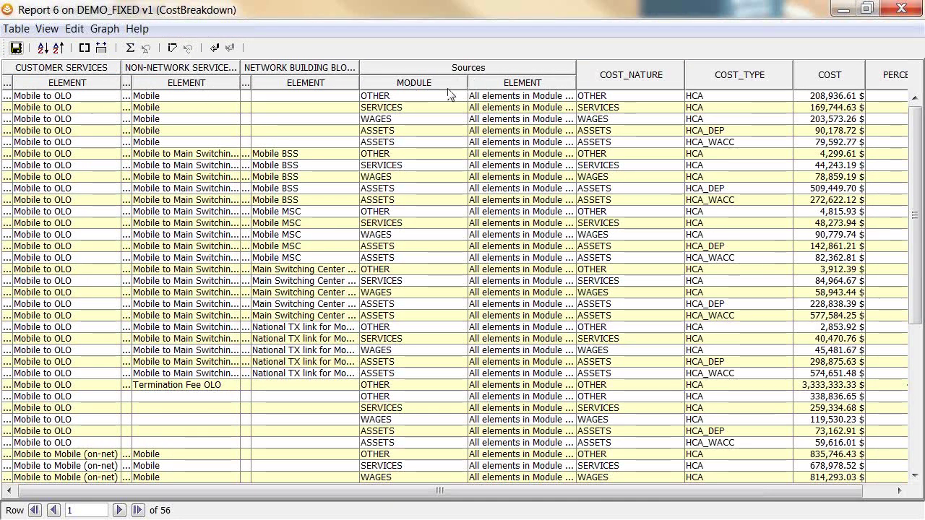
{"action": "left_click_drag", "start_coordinate": [467, 83], "coordinate": [370, 84]}
Select all Mobile to OLO rows in the cost breakdown and check their total cost and fraction.
{"action": "left_click", "coordinate": [65, 99]}
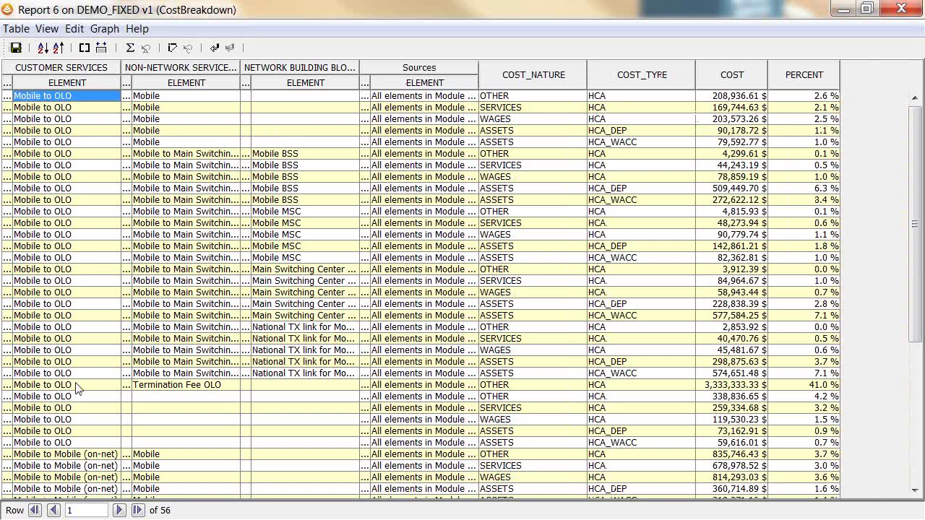
{"action": "left_click", "coordinate": [83, 444], "text": "shift"}
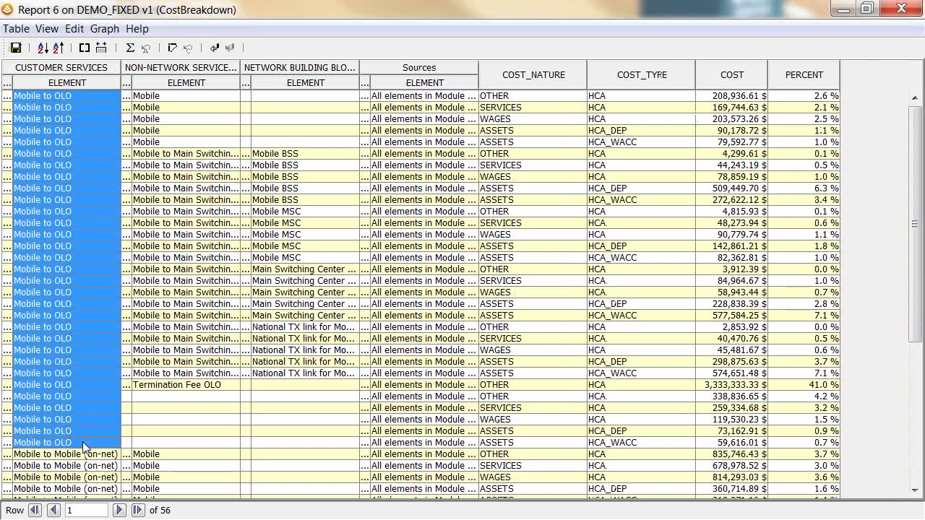
{"action": "right_click", "coordinate": [96, 247]}
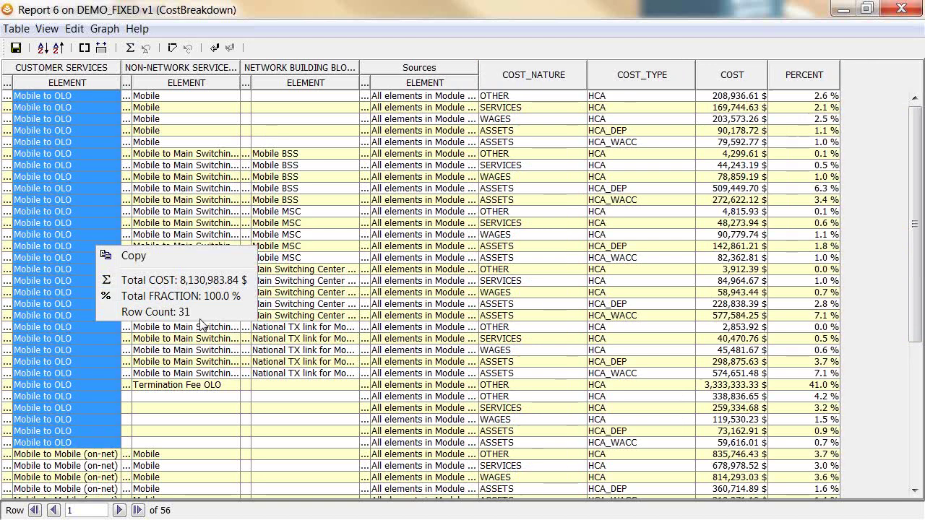
{"action": "left_click", "coordinate": [80, 458]}
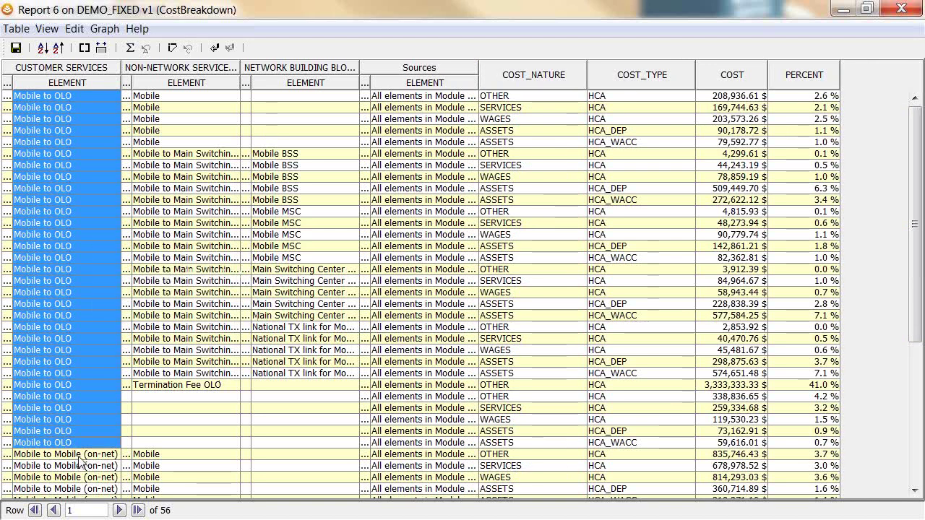
Select all Mobile to Mobile (on-net) rows and check their total cost and fraction.
{"action": "left_click", "coordinate": [79, 458]}
{"action": "scroll", "coordinate": [79, 459], "scroll_direction": "down", "scroll_amount": 7}
{"action": "left_click", "coordinate": [75, 495], "text": "shift"}
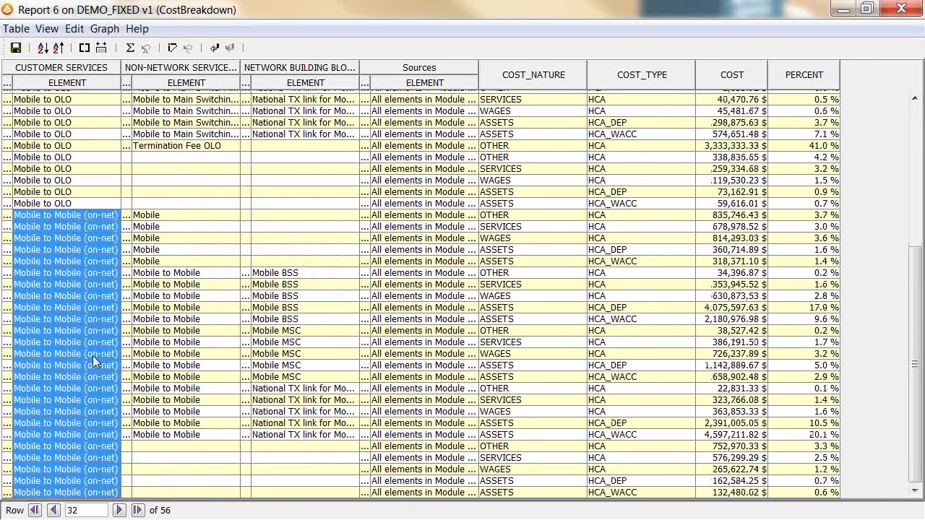
{"action": "right_click", "coordinate": [93, 355]}
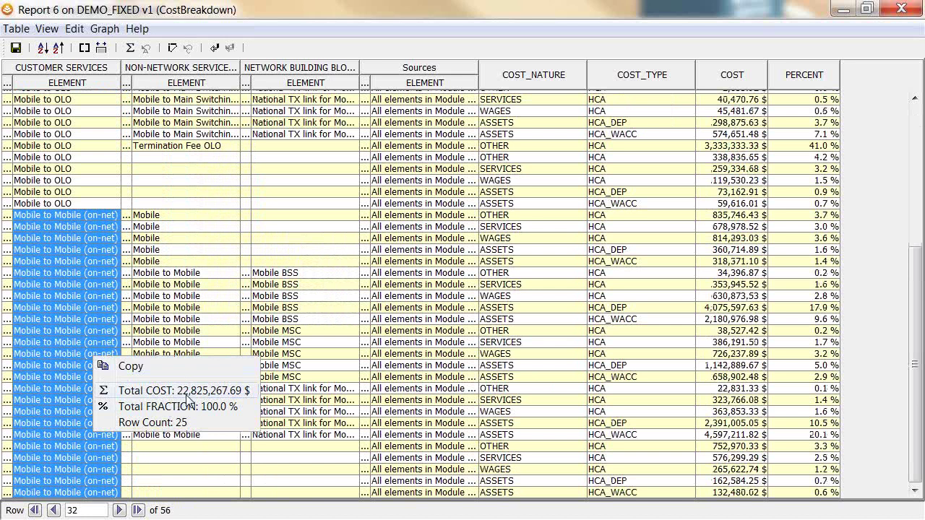
{"action": "left_click", "coordinate": [114, 206]}
{"action": "left_click", "coordinate": [113, 205]}
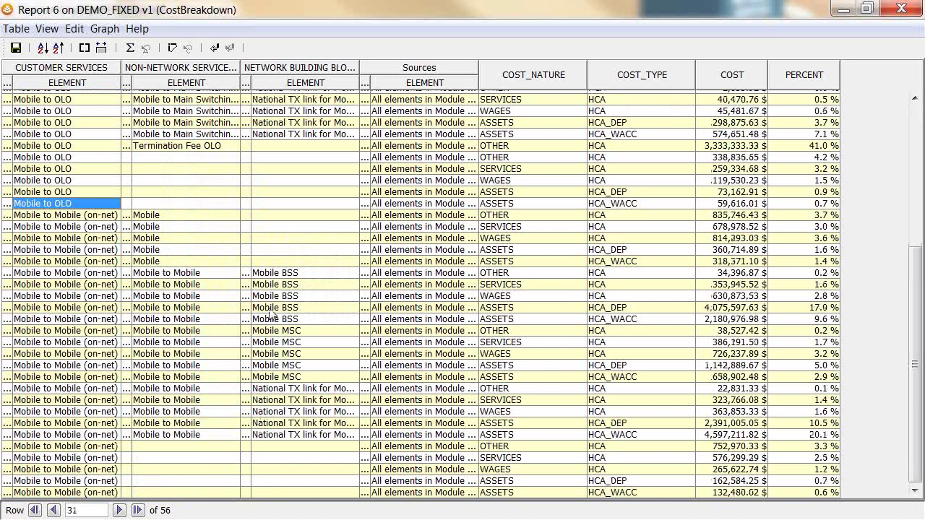
Sort the cost breakdown by PERCENT in descending order.
{"action": "scroll", "coordinate": [267, 315], "scroll_direction": "up", "scroll_amount": 1}
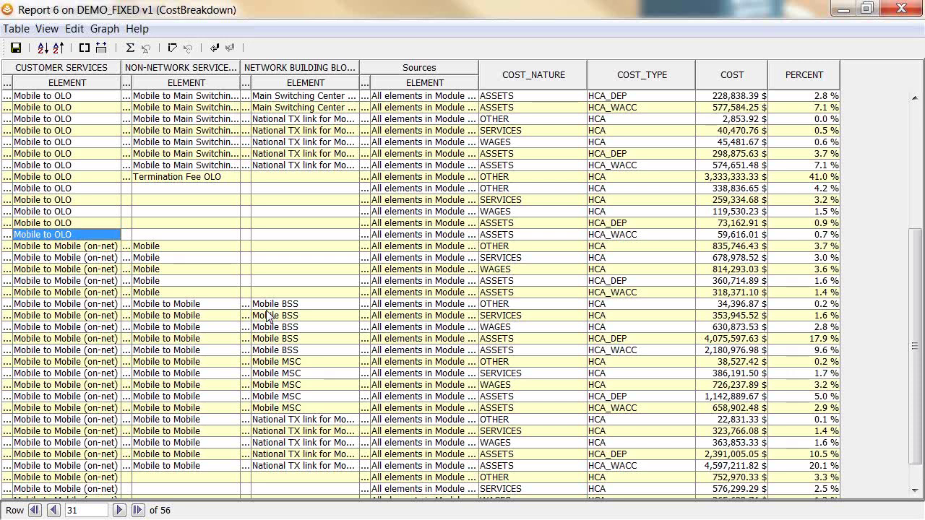
{"action": "scroll", "coordinate": [268, 316], "scroll_direction": "up", "scroll_amount": 6}
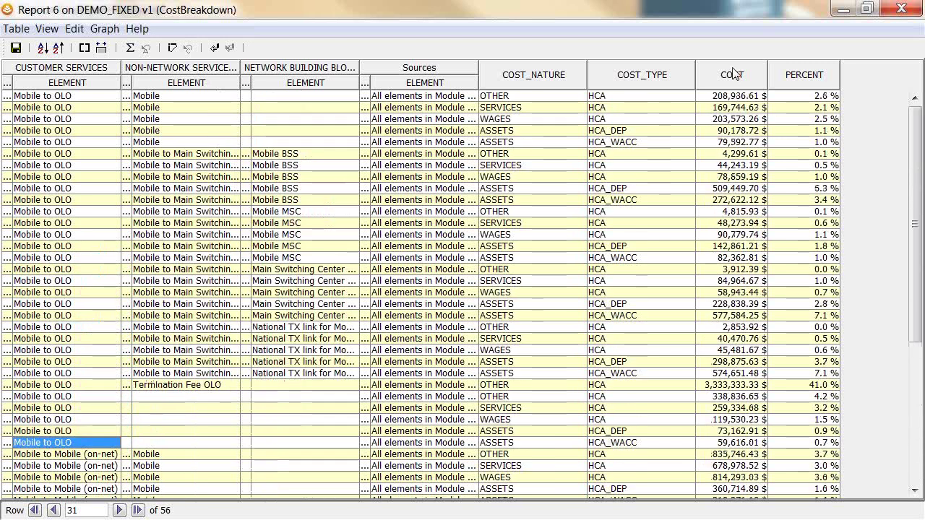
{"action": "right_click", "coordinate": [795, 78]}
{"action": "left_click", "coordinate": [816, 101]}
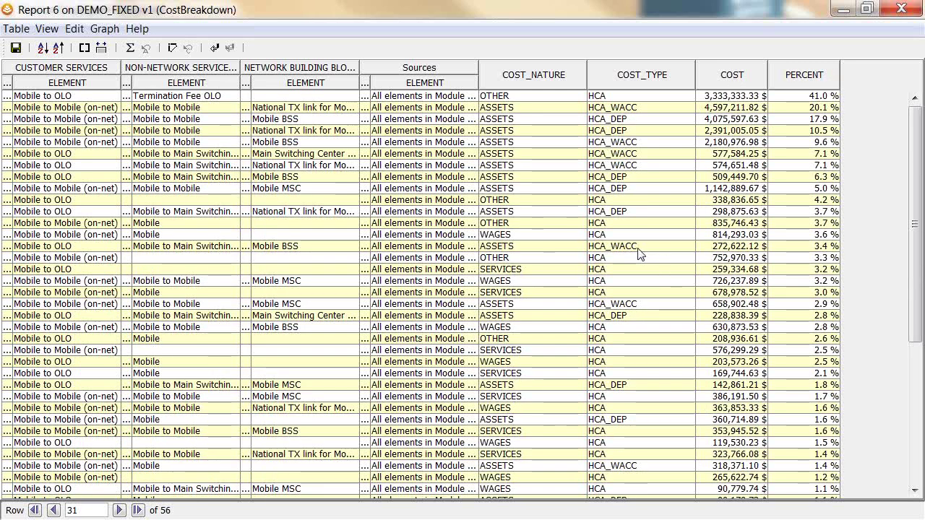
Highlight the Termination Fee OLO row of Mobile to OLO from the customer service element through PERCENT.
{"action": "left_click", "coordinate": [27, 98]}
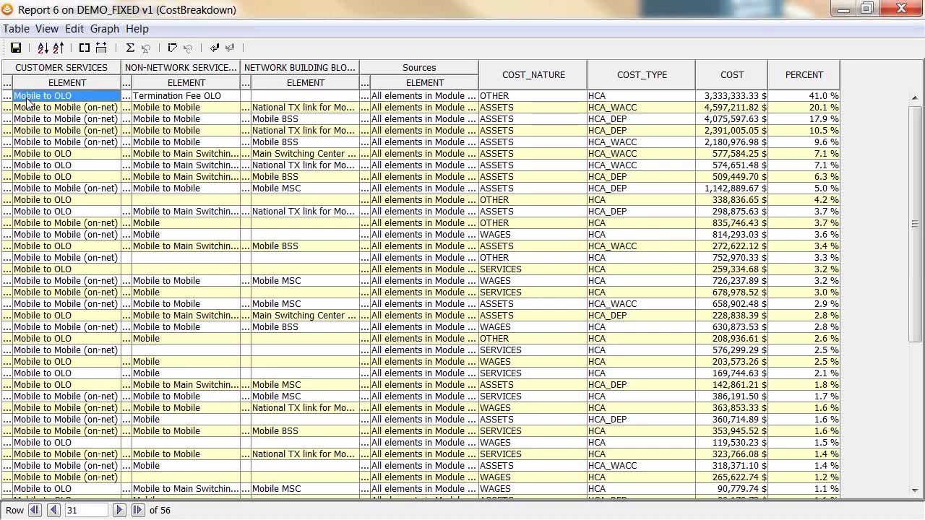
{"action": "key", "text": "shift+Right"}
{"action": "key", "text": "shift+Right"}
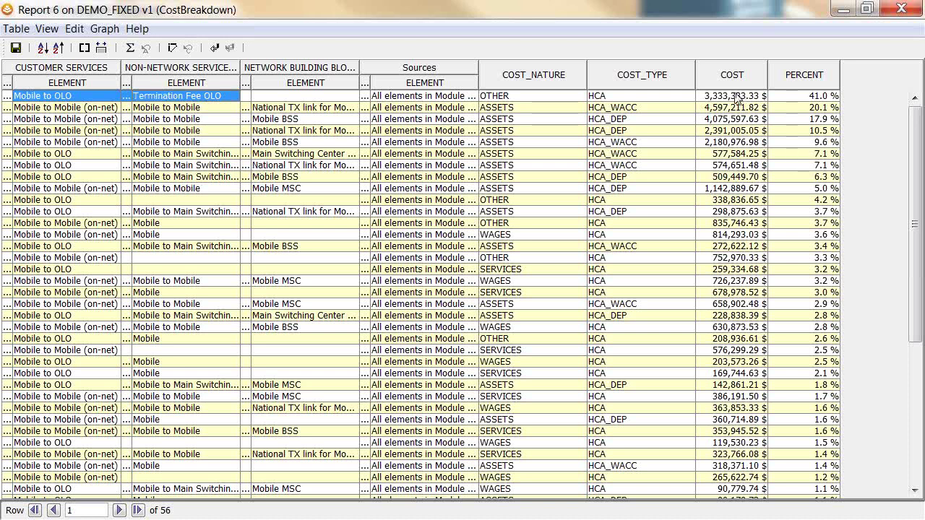
{"action": "left_click", "coordinate": [796, 99], "text": "shift"}
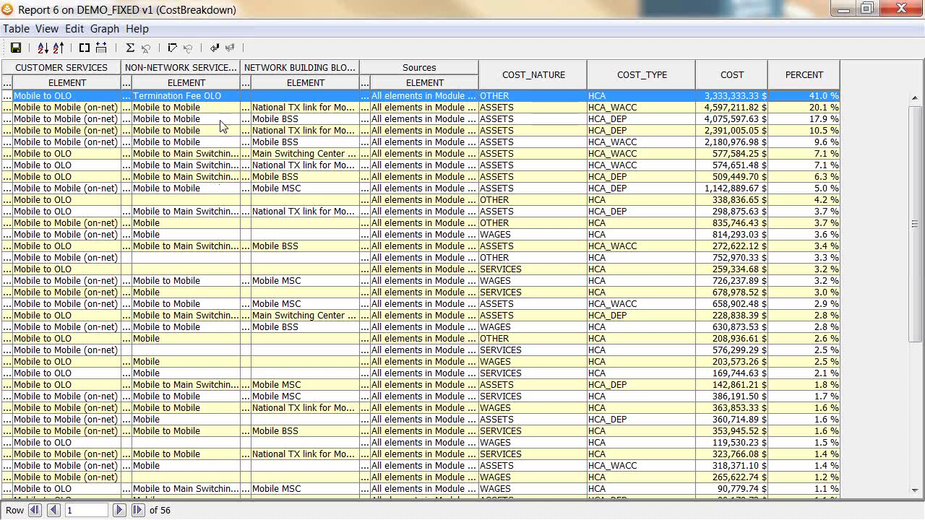
Review the available save locations for the report table, and close the dialog without saving.
{"action": "left_click", "coordinate": [15, 49]}
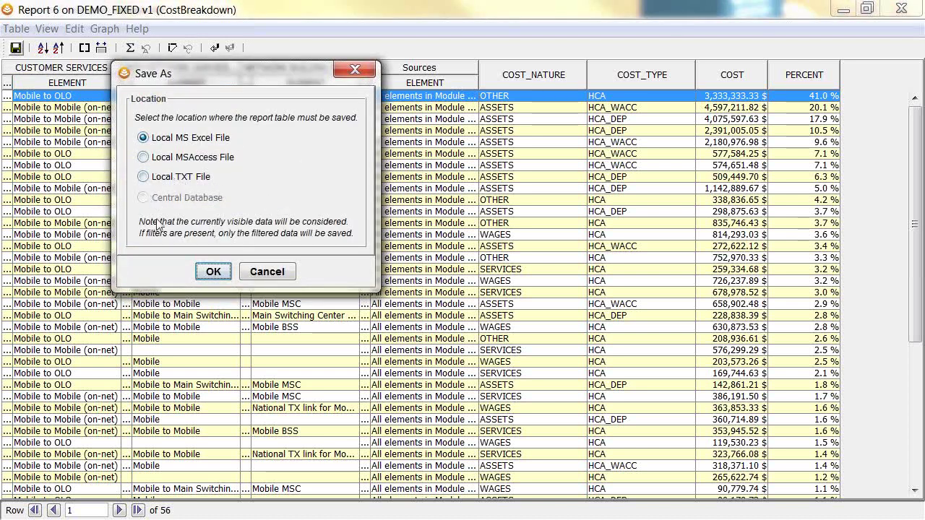
{"action": "mouse_move", "coordinate": [176, 197]}
{"action": "left_click", "coordinate": [275, 273]}
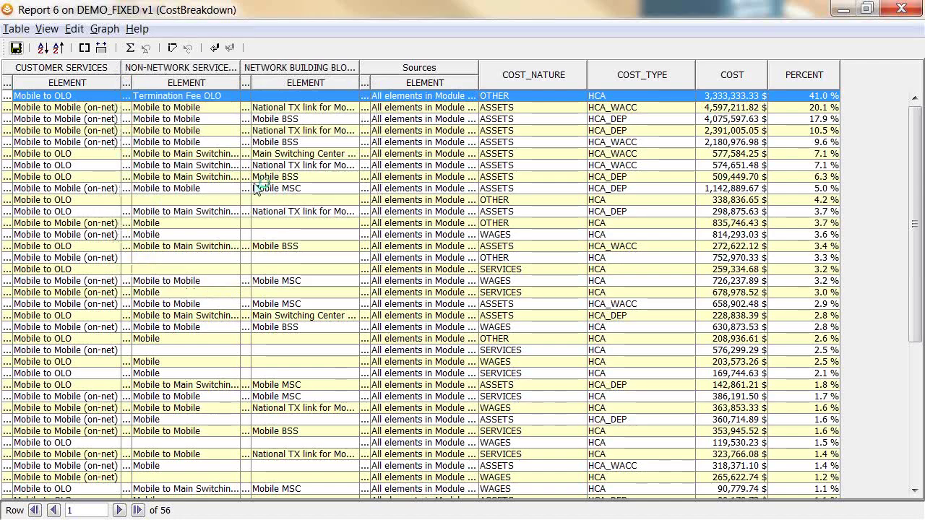
Switch to the main TelecomCostExpert window to view the breakdown settings, and switch from there to the PowerPoint slide show.
{"action": "key", "text": "alt+Tab"}
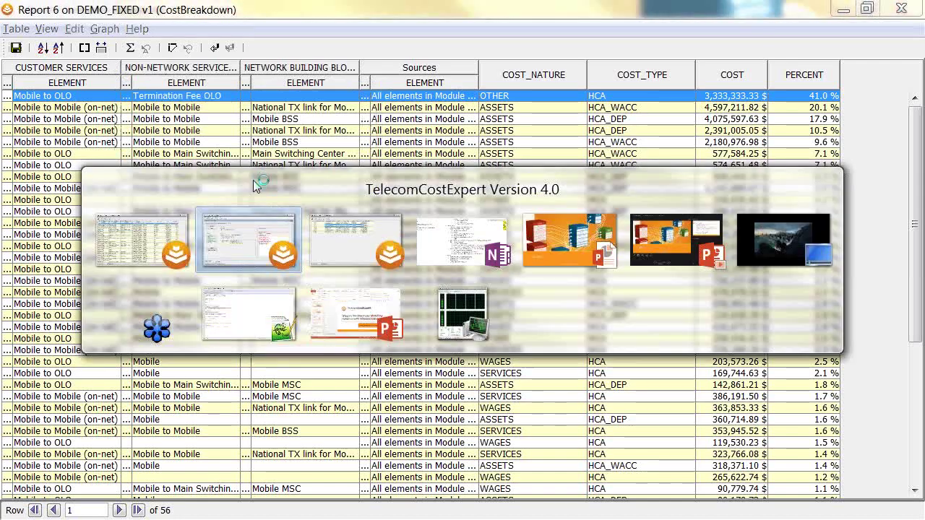
{"action": "left_click", "coordinate": [257, 234]}
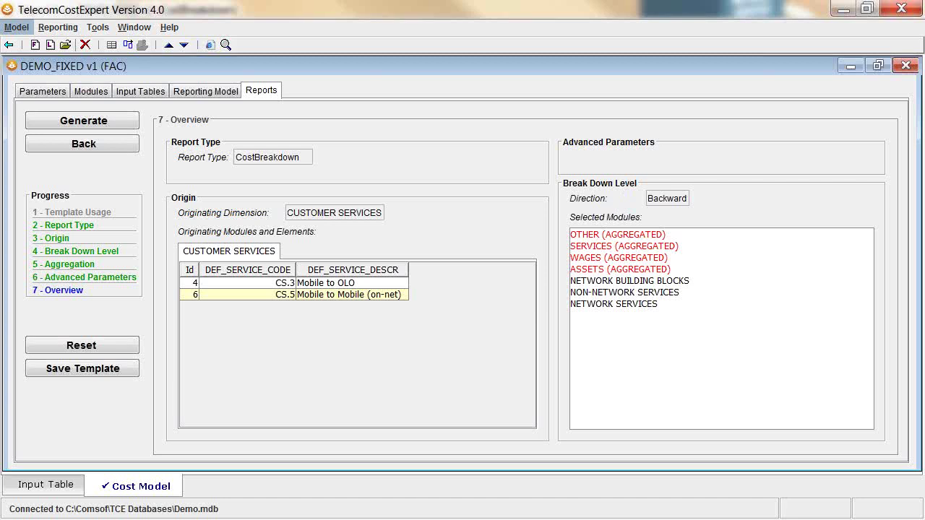
{"action": "key", "text": "alt+Tab"}
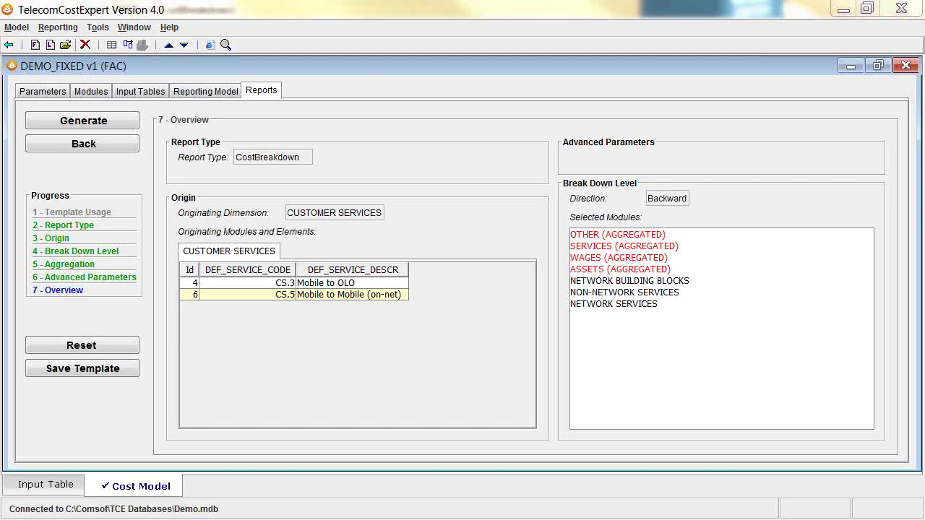
{"action": "key", "text": "alt+Tab"}
{"action": "key", "text": "alt+Tab"}
{"action": "key", "text": "alt+Tab"}
{"action": "left_click", "coordinate": [285, 288]}
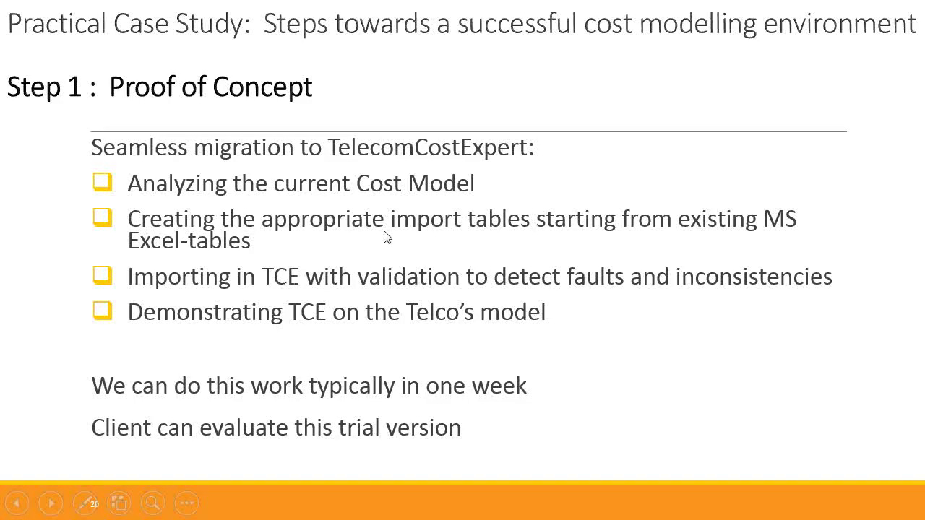